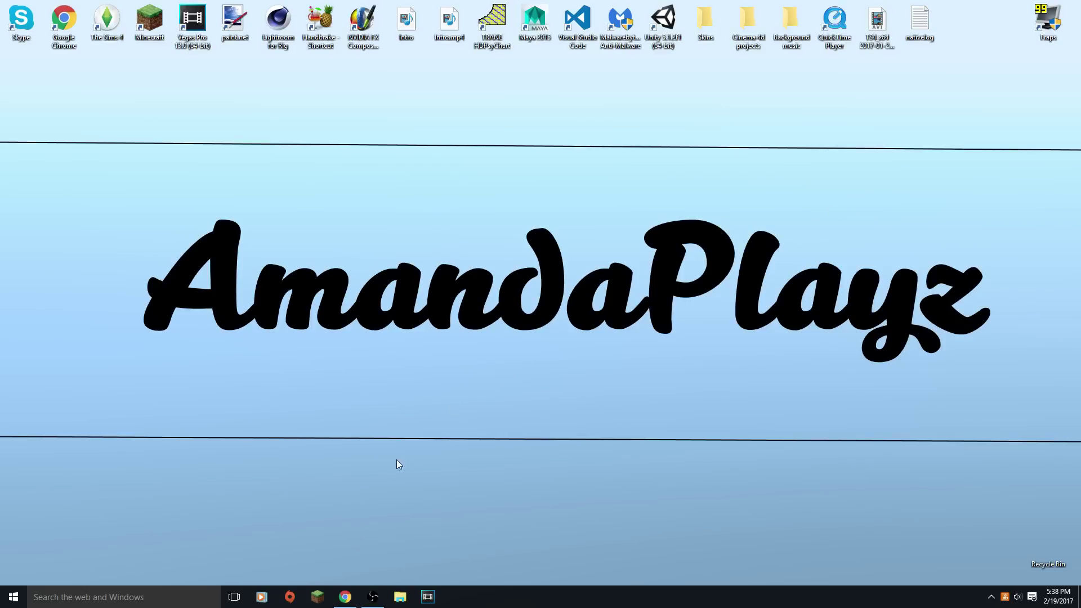
Restore the Chrome window showing the YouTube channel page from the taskbar.
{"action": "left_click", "coordinate": [345, 597]}
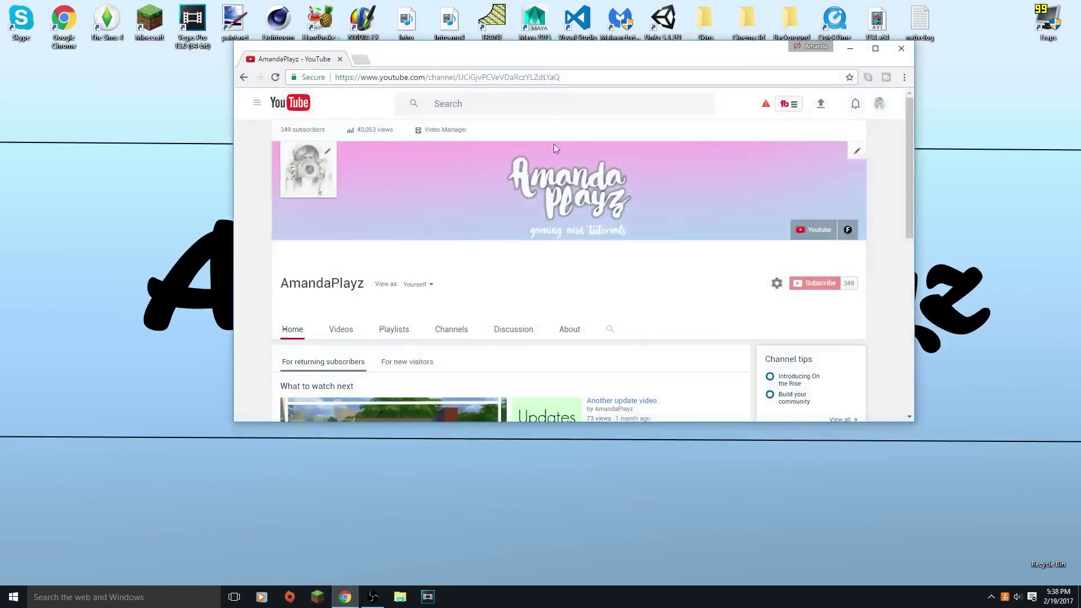
Maximize Chrome, search Google for 'forge' in a new tab, and open files.minecraftforge.net.
{"action": "double_click", "coordinate": [560, 63]}
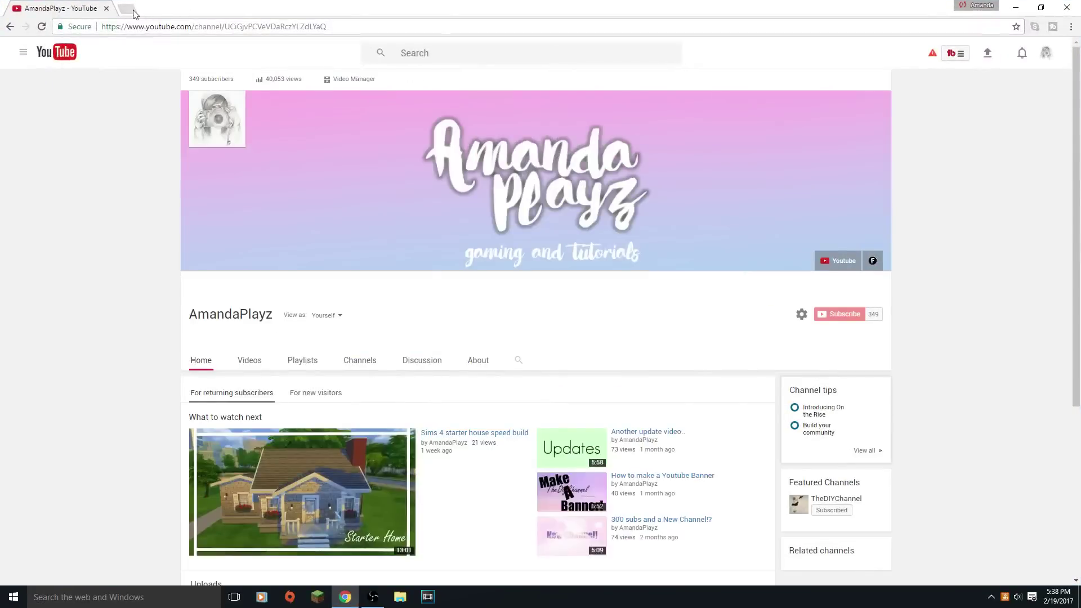
{"action": "left_click", "coordinate": [134, 9]}
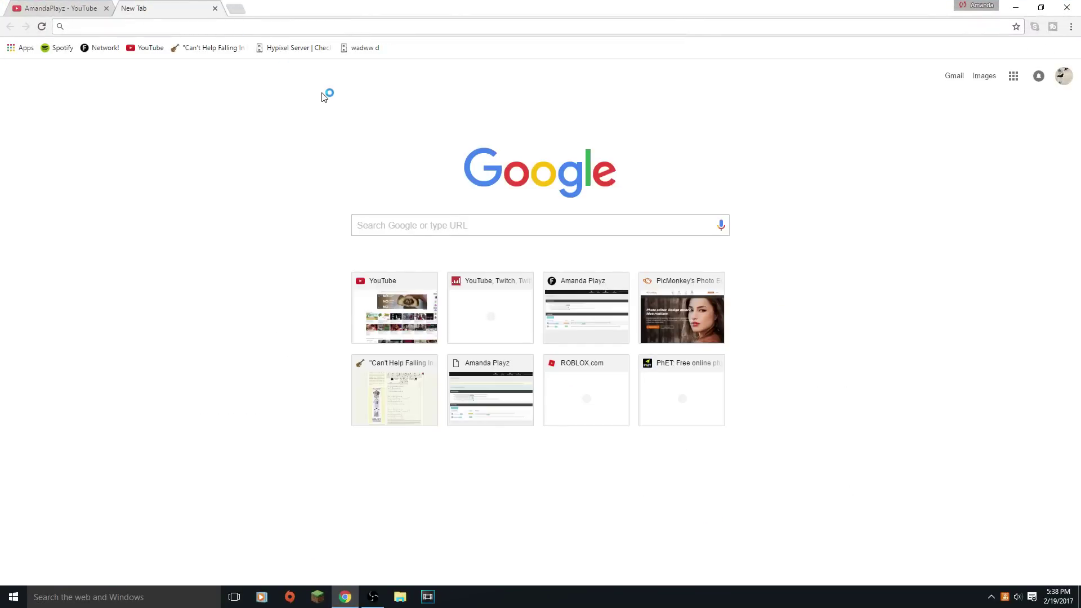
{"action": "type", "text": "for"}
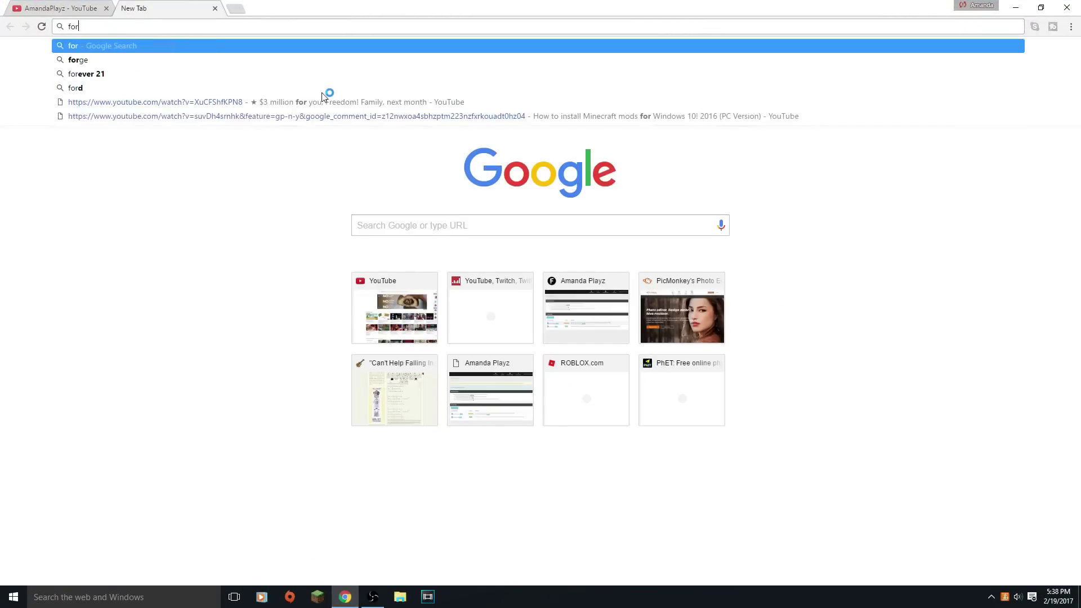
{"action": "type", "text": "ge"}
{"action": "key", "text": "Return"}
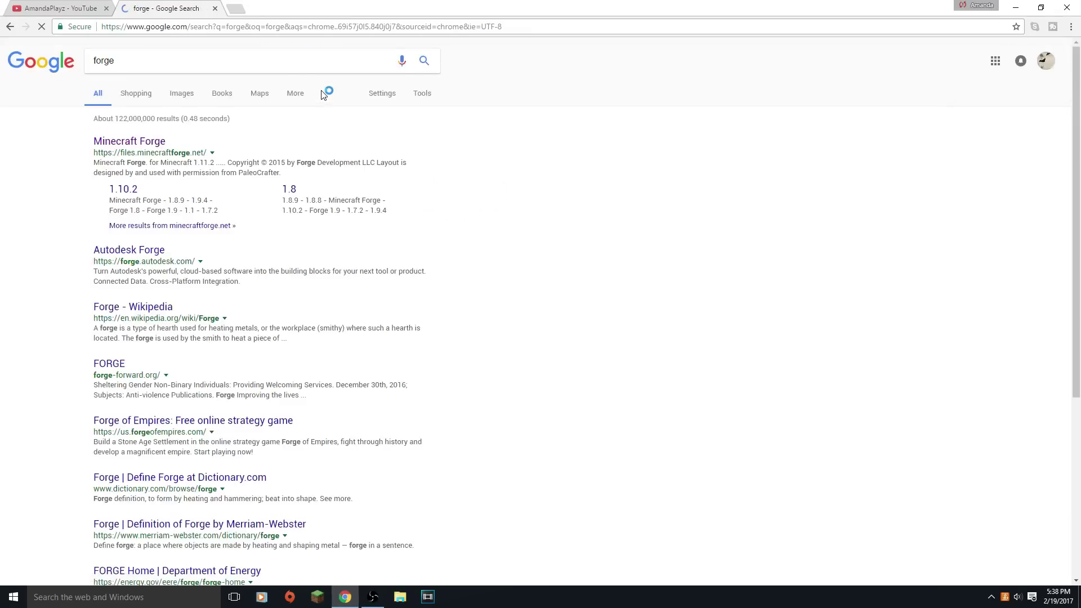
{"action": "left_click", "coordinate": [112, 148]}
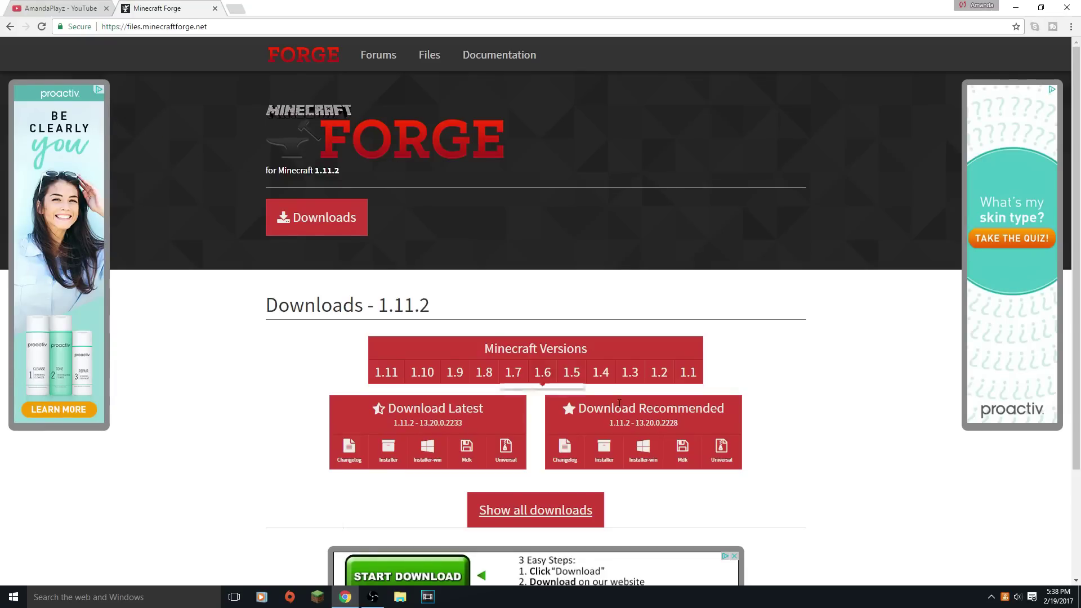
Go to the Minecraft 1.7.10 downloads and follow the Recommended Installer link.
{"action": "mouse_move", "coordinate": [515, 381]}
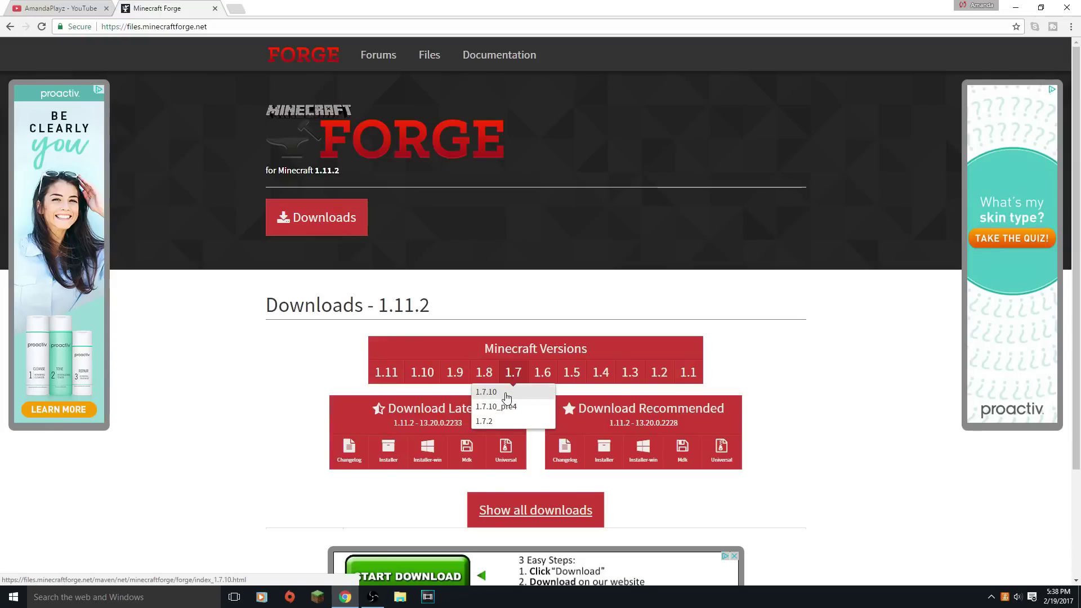
{"action": "left_click", "coordinate": [506, 394]}
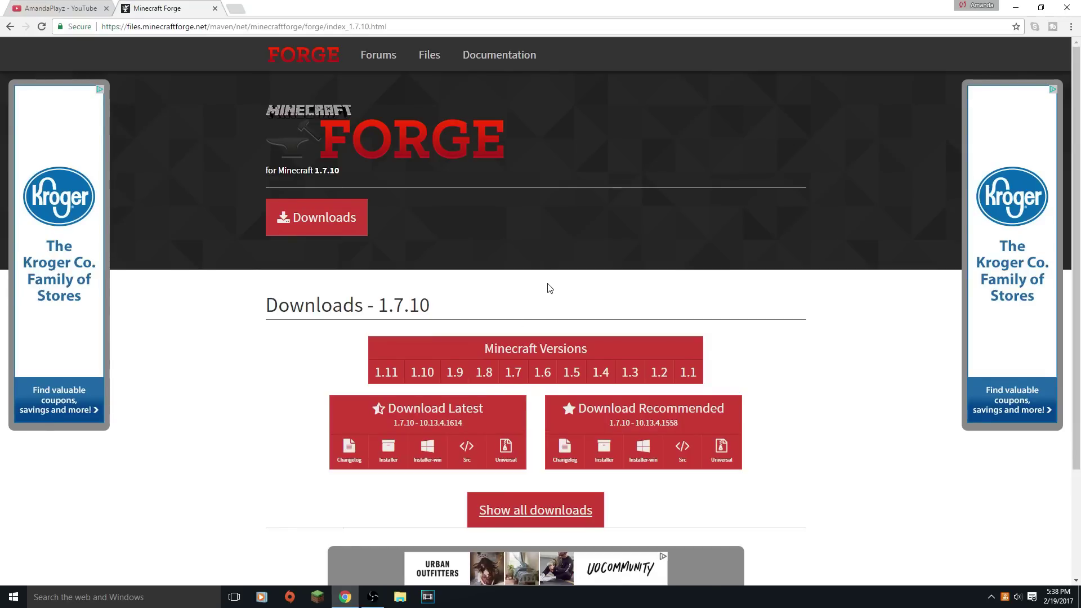
{"action": "scroll", "coordinate": [548, 284], "scroll_direction": "down", "scroll_amount": 3}
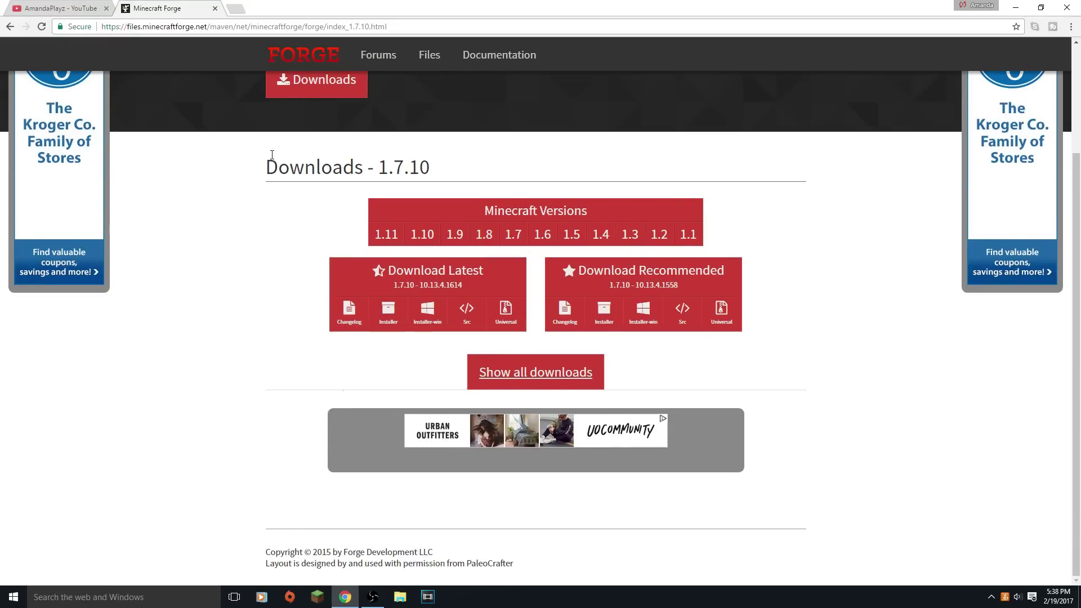
{"action": "left_click_drag", "start_coordinate": [260, 167], "coordinate": [581, 137]}
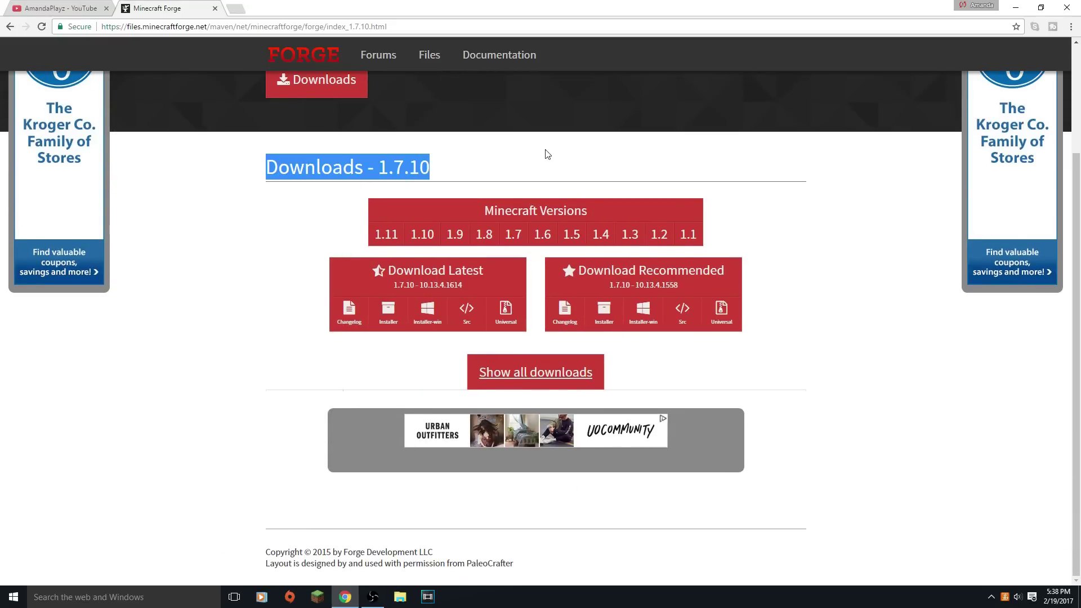
{"action": "left_click", "coordinate": [326, 210]}
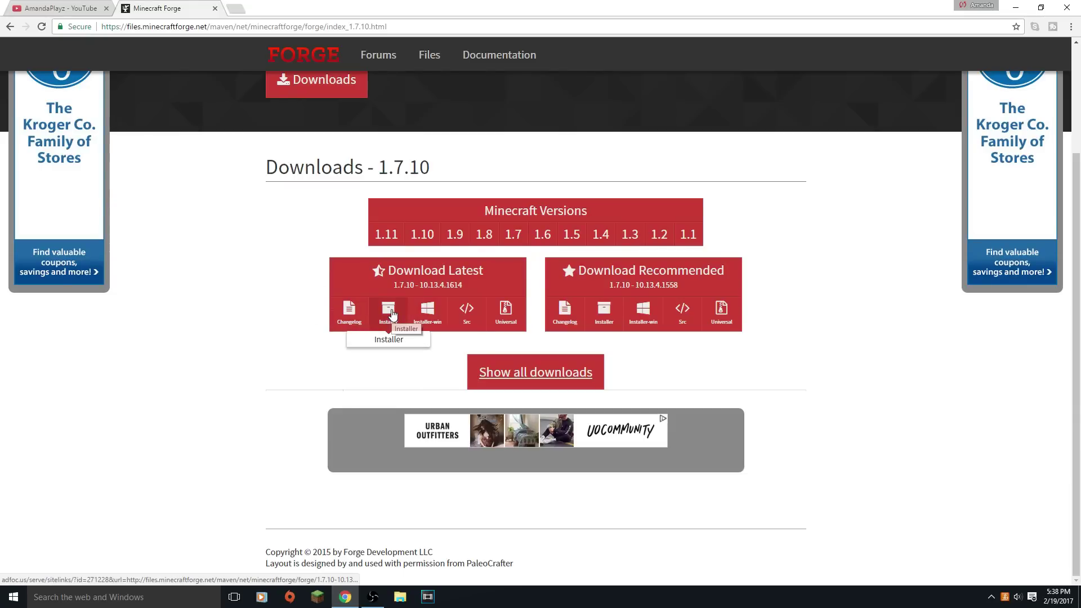
{"action": "left_click", "coordinate": [608, 315]}
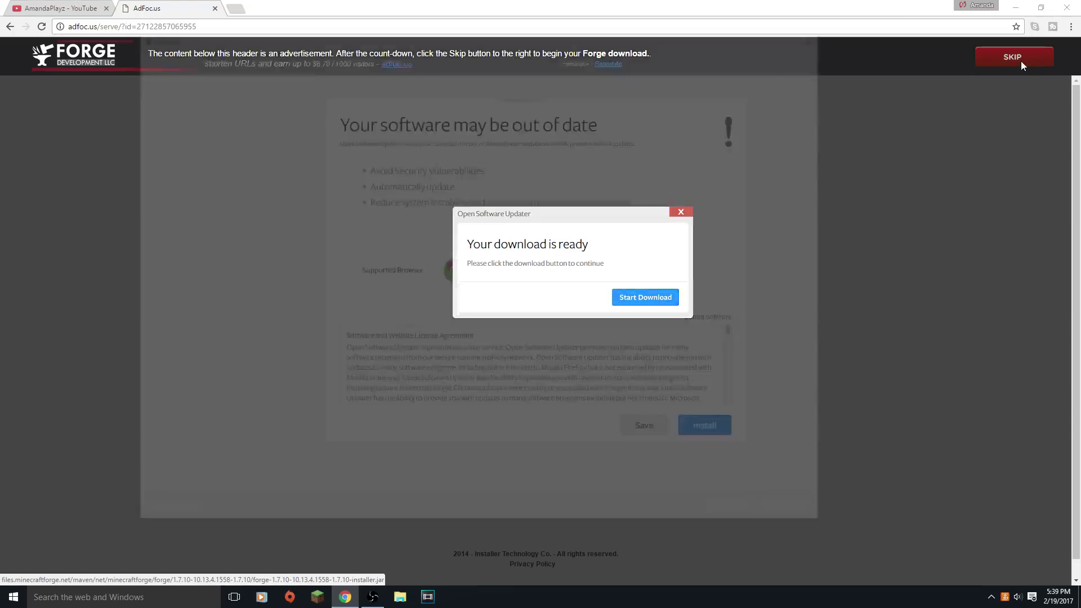
Skip the AdFoc.us ad and save the Forge 1.7.10 installer to the Desktop, opening when done.
{"action": "left_click", "coordinate": [1021, 62]}
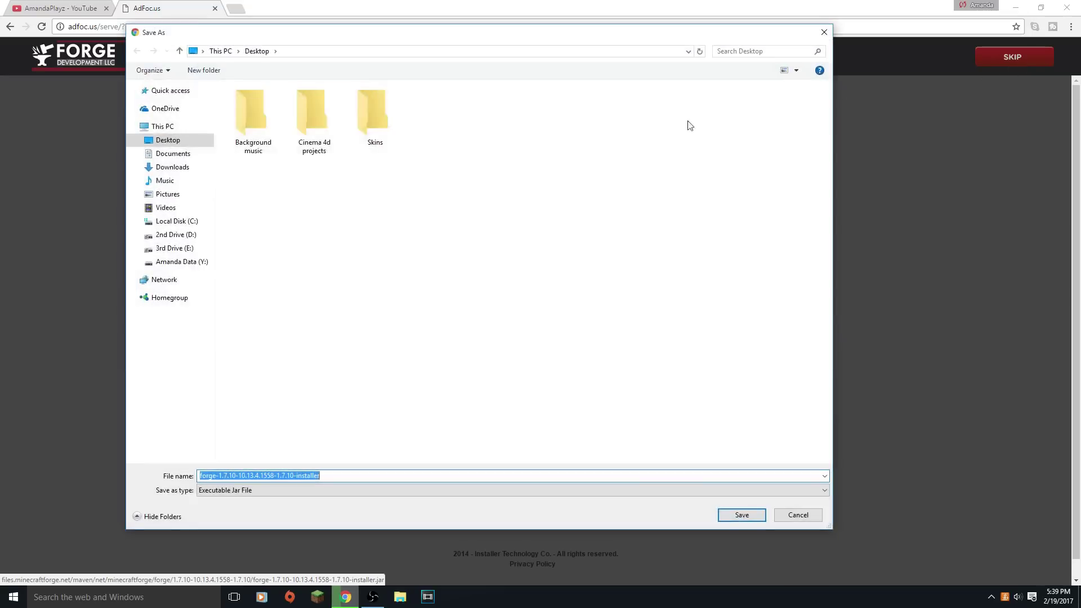
{"action": "left_click", "coordinate": [187, 140]}
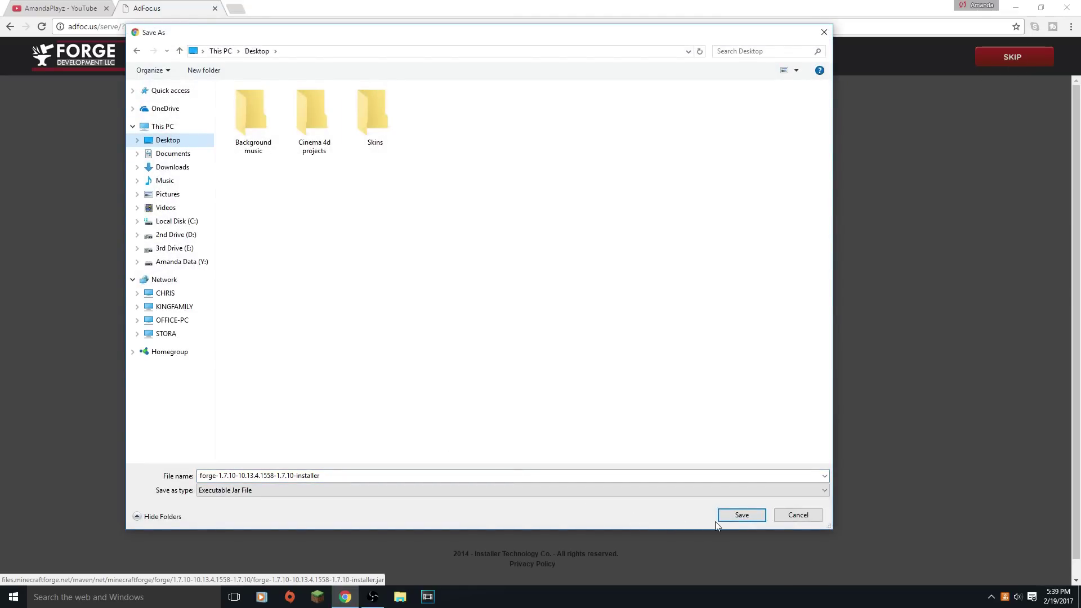
{"action": "left_click", "coordinate": [732, 515]}
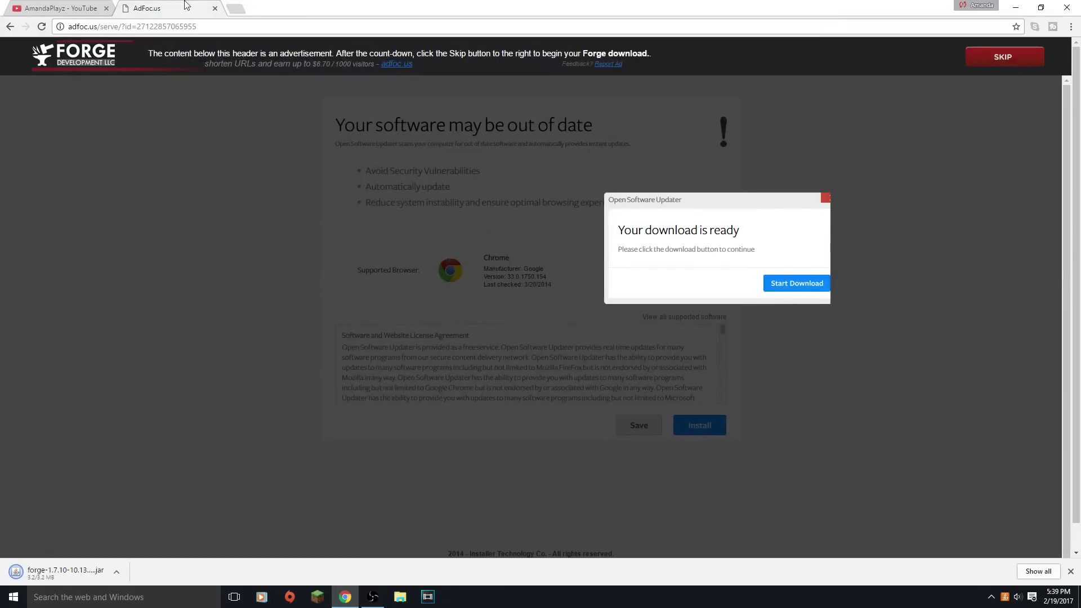
{"action": "left_click", "coordinate": [17, 580]}
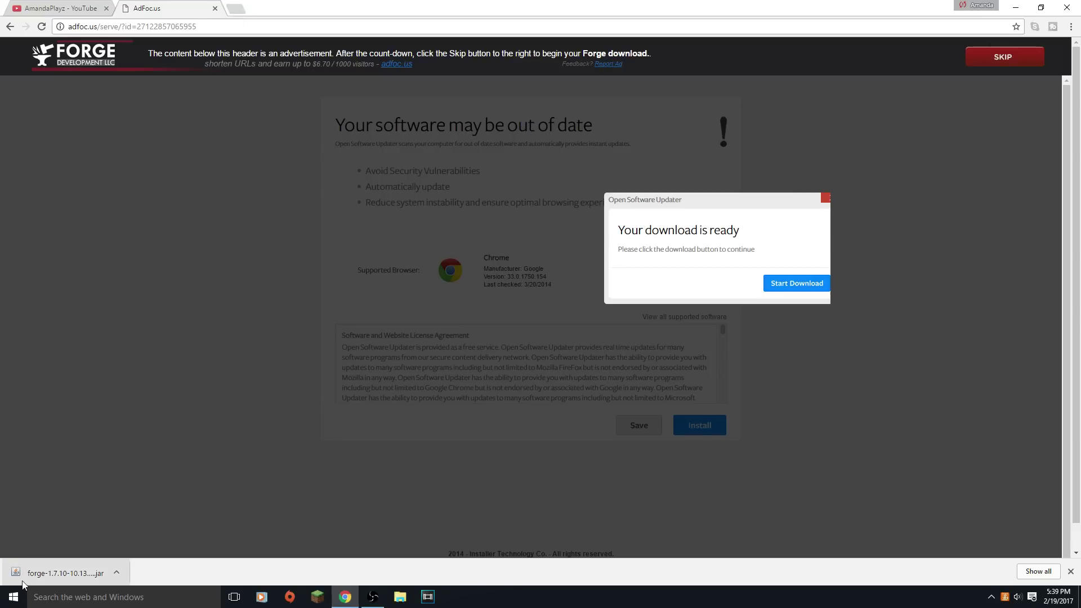
Search Google for 'java' in a new tab and open the java.com home page.
{"action": "left_click", "coordinate": [235, 11]}
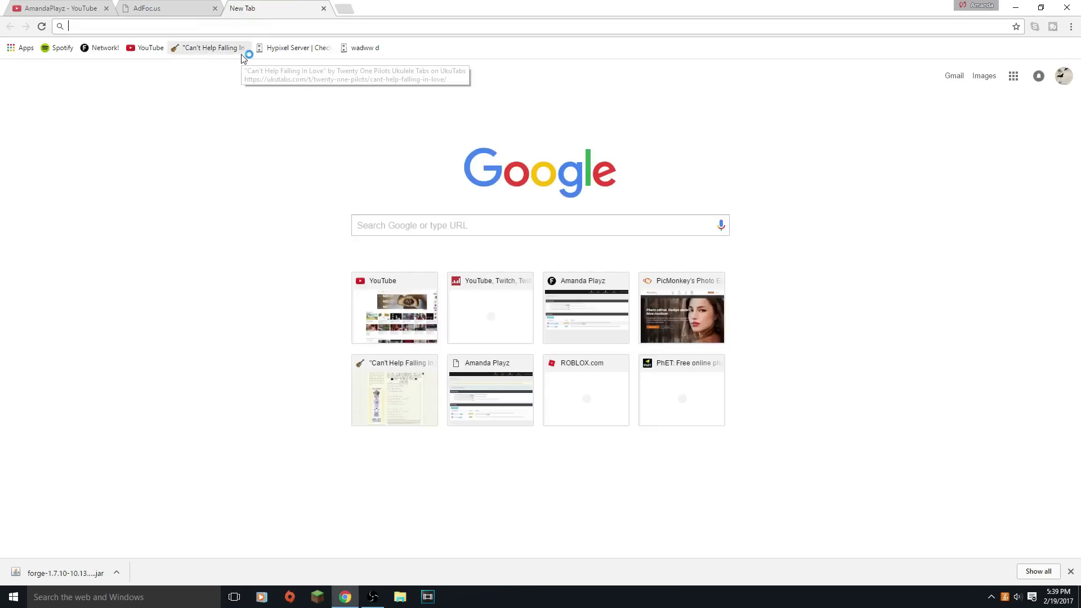
{"action": "type", "text": "java"}
{"action": "key", "text": "Return"}
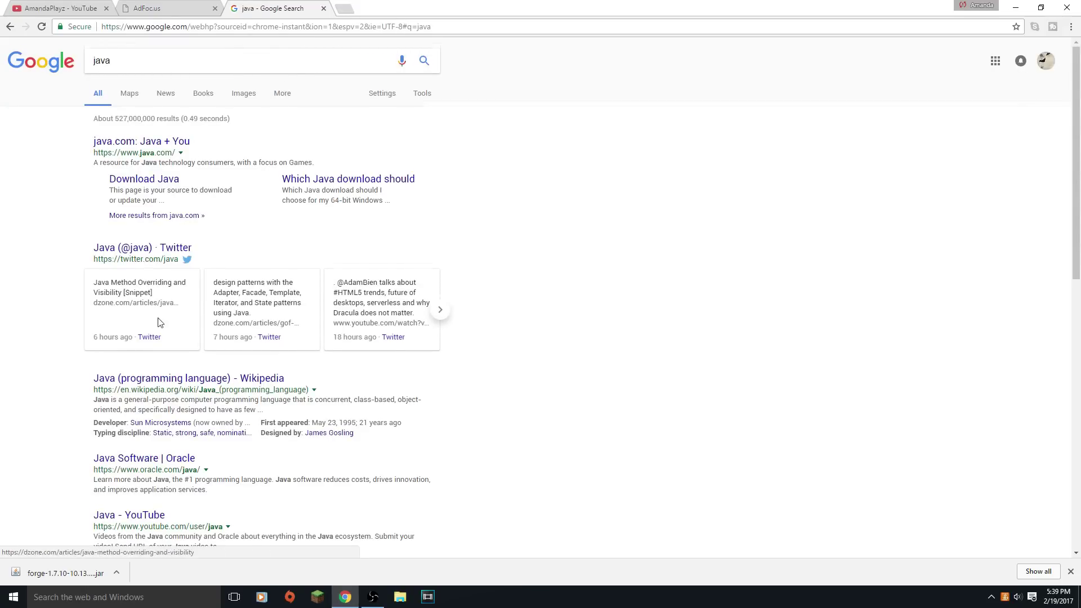
{"action": "scroll", "coordinate": [160, 321], "scroll_direction": "down", "scroll_amount": 3}
{"action": "scroll", "coordinate": [197, 296], "scroll_direction": "up", "scroll_amount": 3}
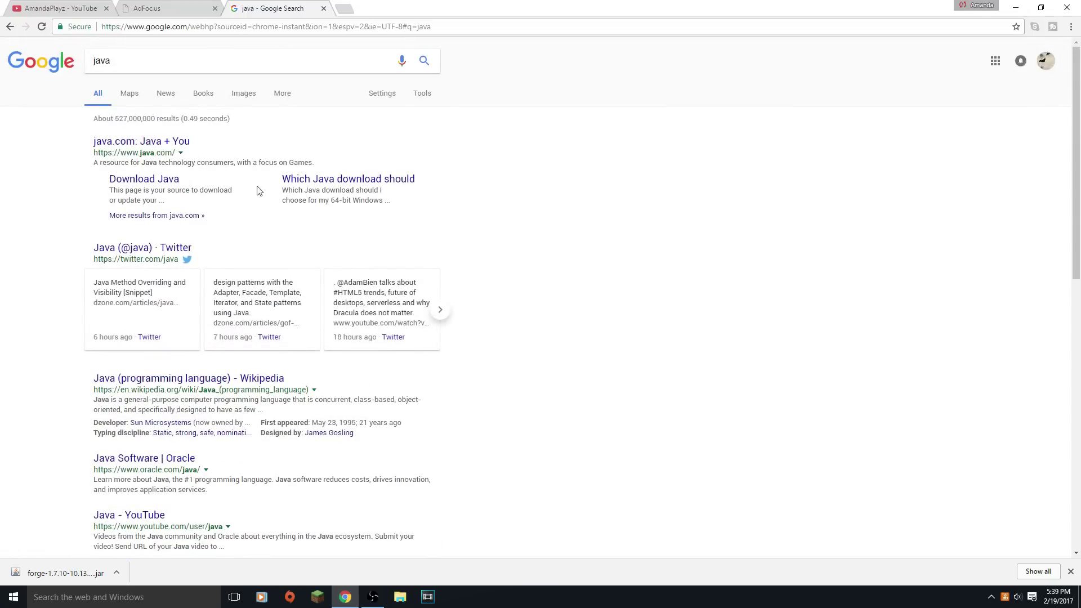
{"action": "left_click", "coordinate": [165, 145]}
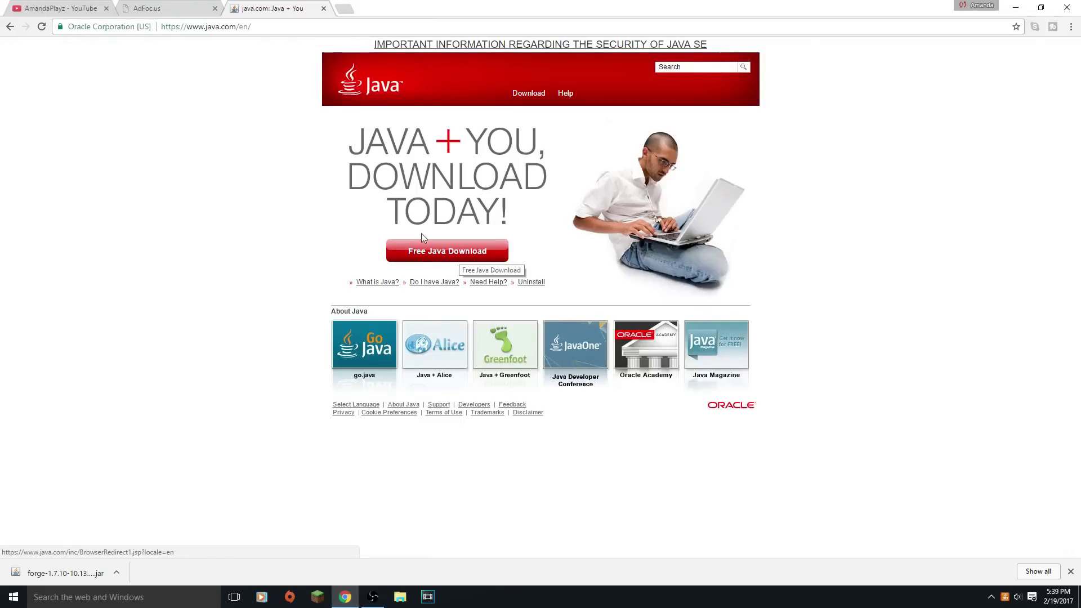
Close the java.com tab and restore Chrome to a smaller window.
{"action": "left_click_drag", "start_coordinate": [285, 27], "coordinate": [160, 27]}
{"action": "key", "text": "Right"}
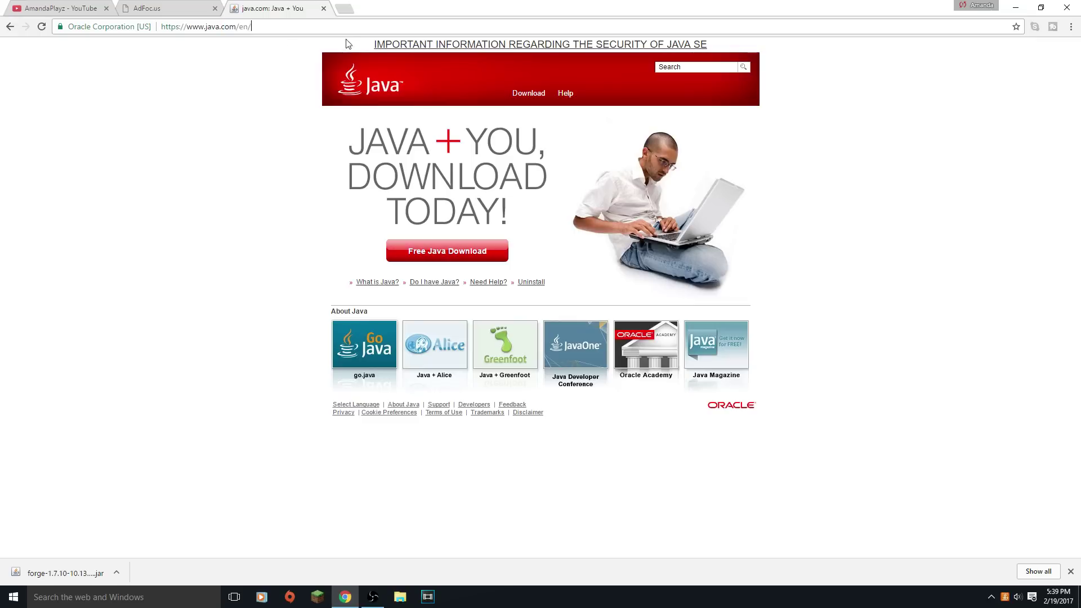
{"action": "left_click", "coordinate": [323, 9]}
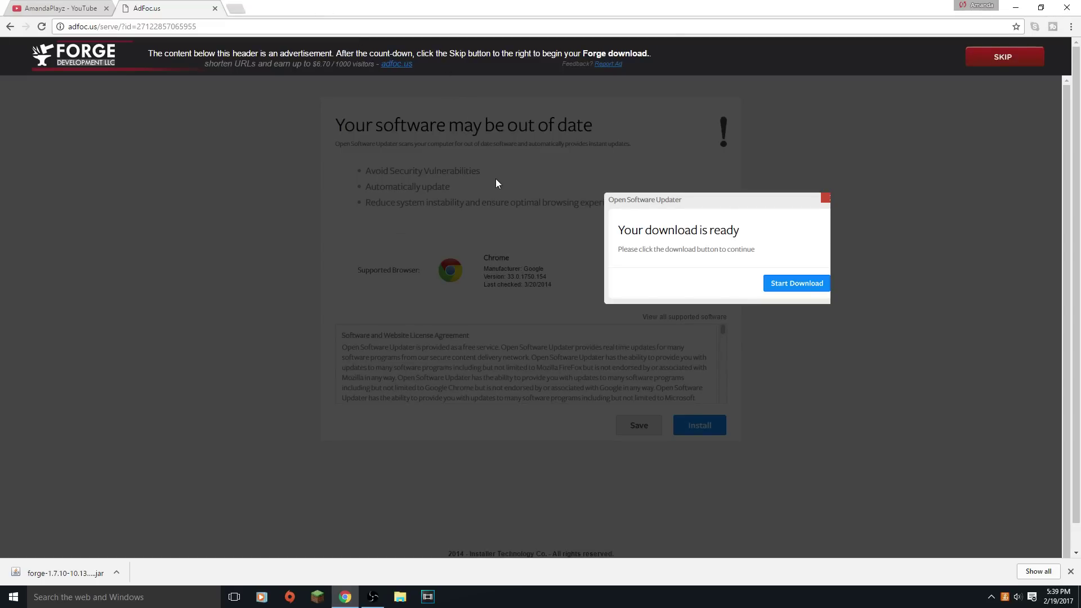
{"action": "double_click", "coordinate": [517, 5]}
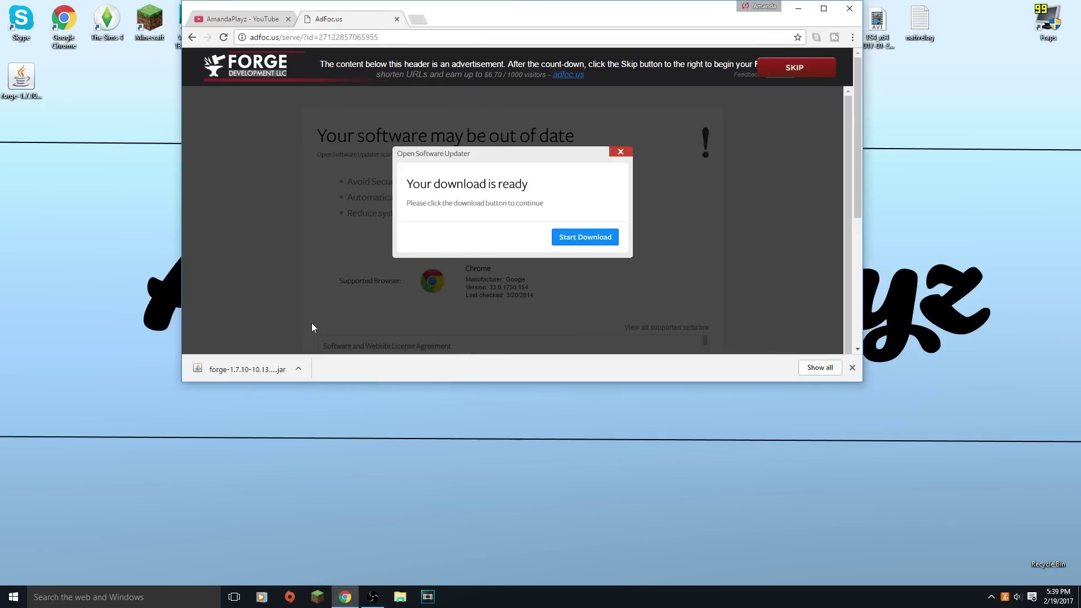
Run the Forge installer's client install and dismiss the scala library download error.
{"action": "left_click", "coordinate": [263, 373]}
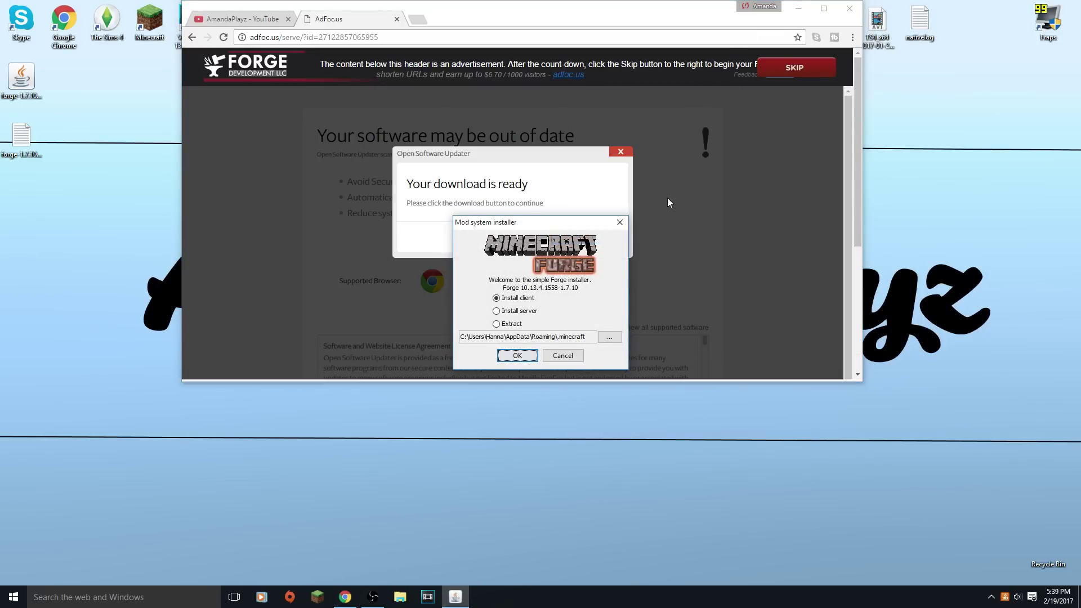
{"action": "left_click", "coordinate": [799, 8]}
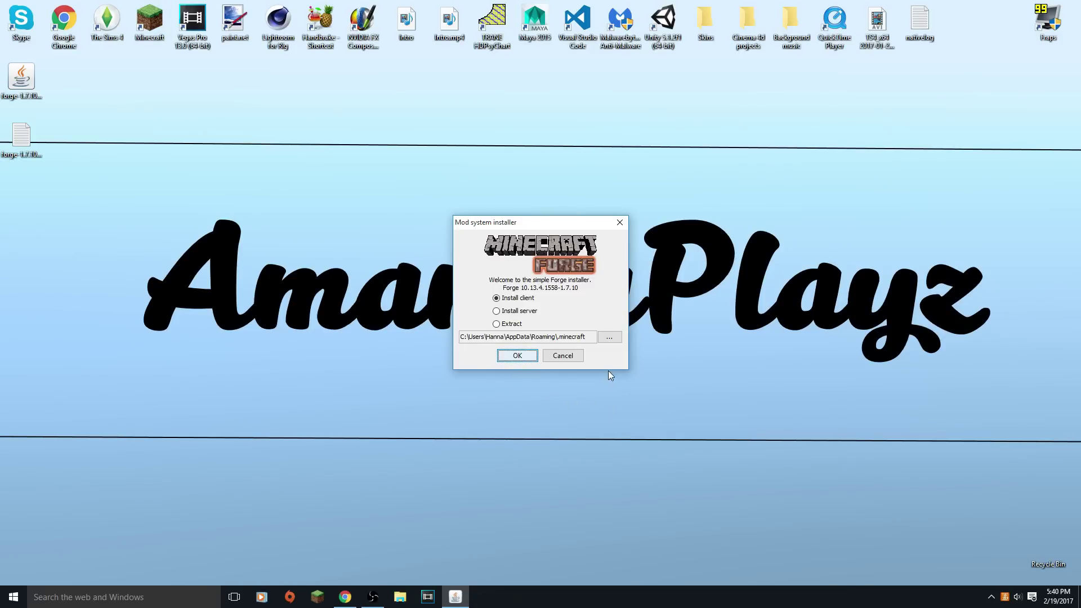
{"action": "left_click", "coordinate": [507, 354]}
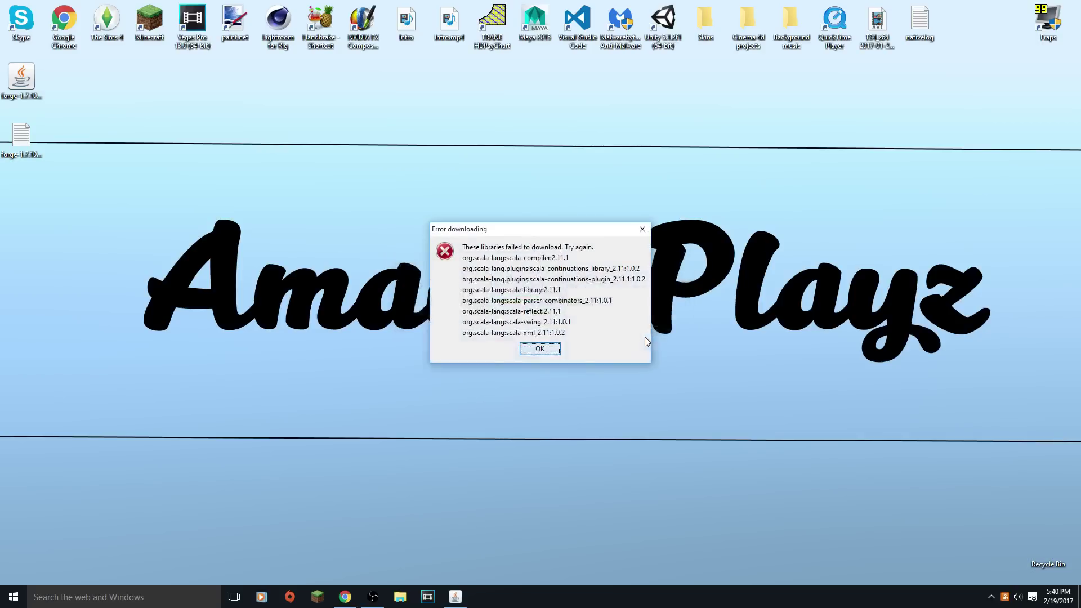
{"action": "left_click", "coordinate": [537, 349]}
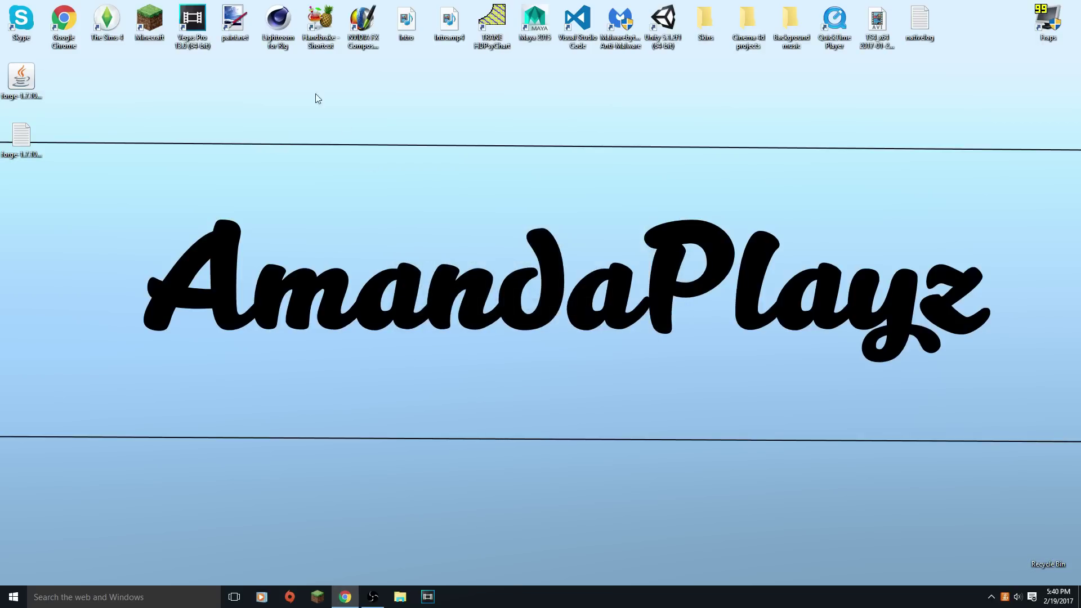
Launch the Minecraft Launcher from its desktop icon.
{"action": "double_click", "coordinate": [156, 13]}
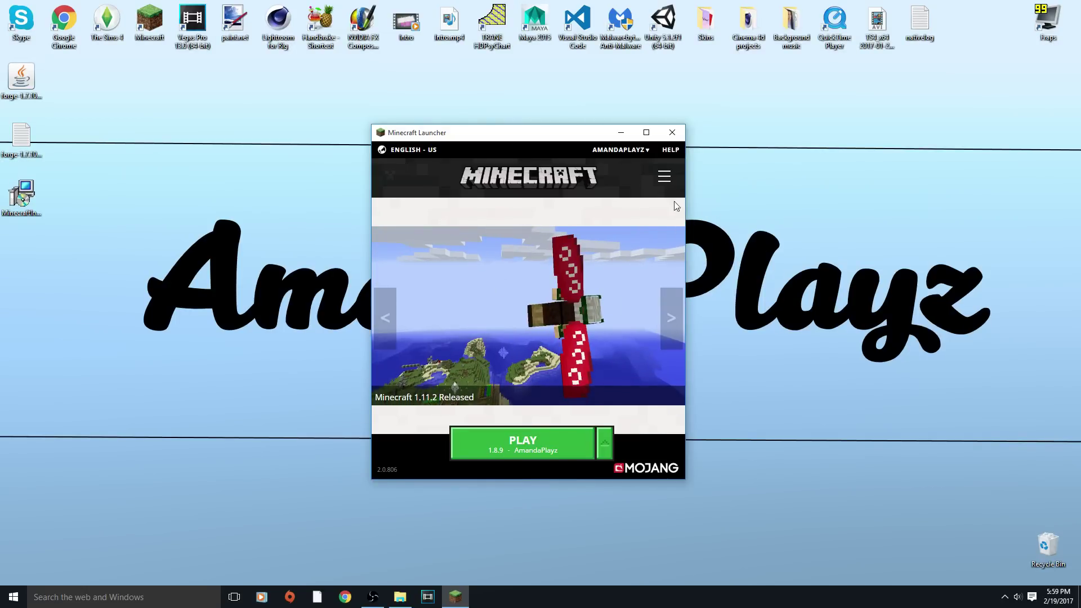
Create and save a new launch configuration using version release 1.7.10.
{"action": "left_click", "coordinate": [665, 178]}
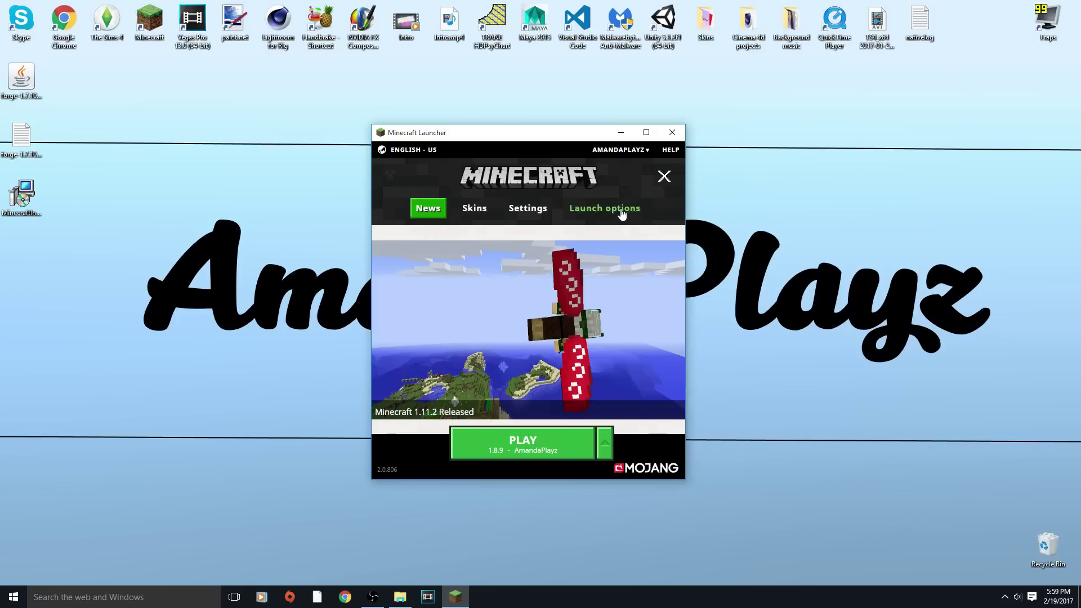
{"action": "left_click", "coordinate": [621, 213]}
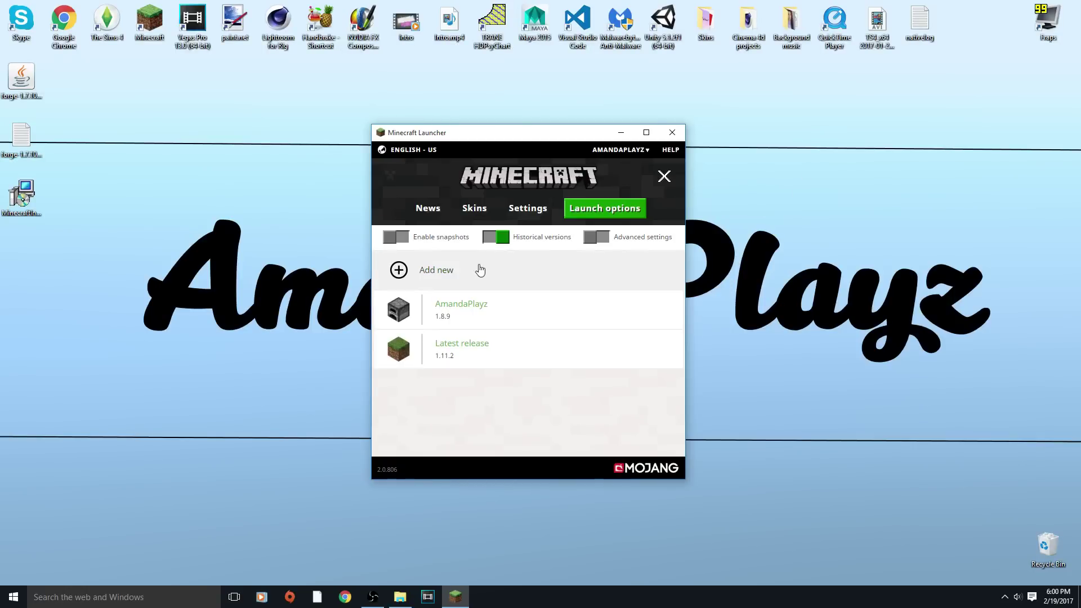
{"action": "left_click", "coordinate": [446, 273]}
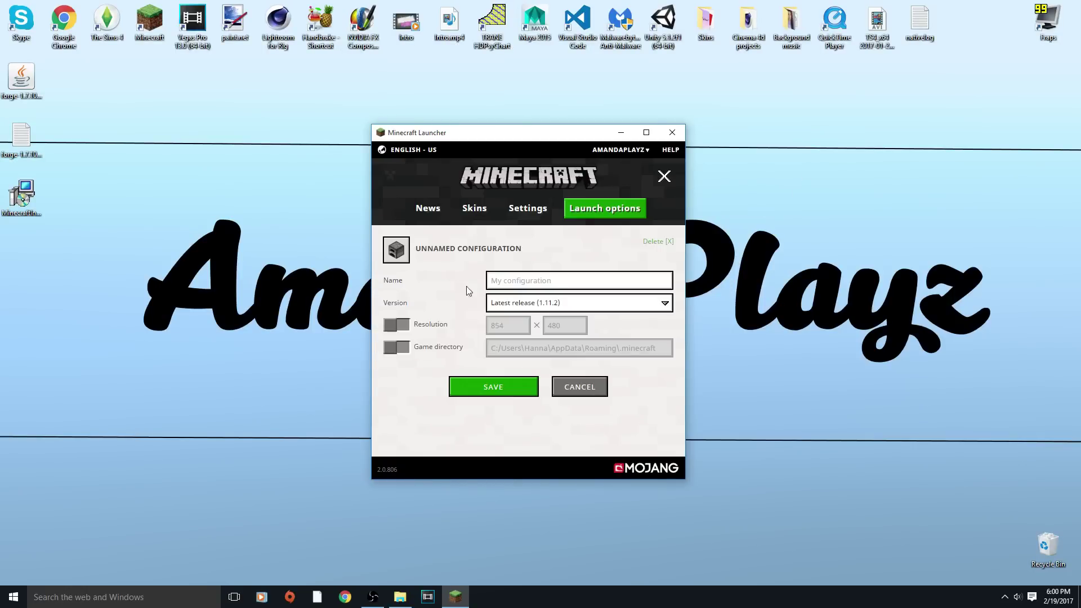
{"action": "left_click", "coordinate": [548, 304]}
{"action": "scroll", "coordinate": [567, 394], "scroll_direction": "down", "scroll_amount": 10}
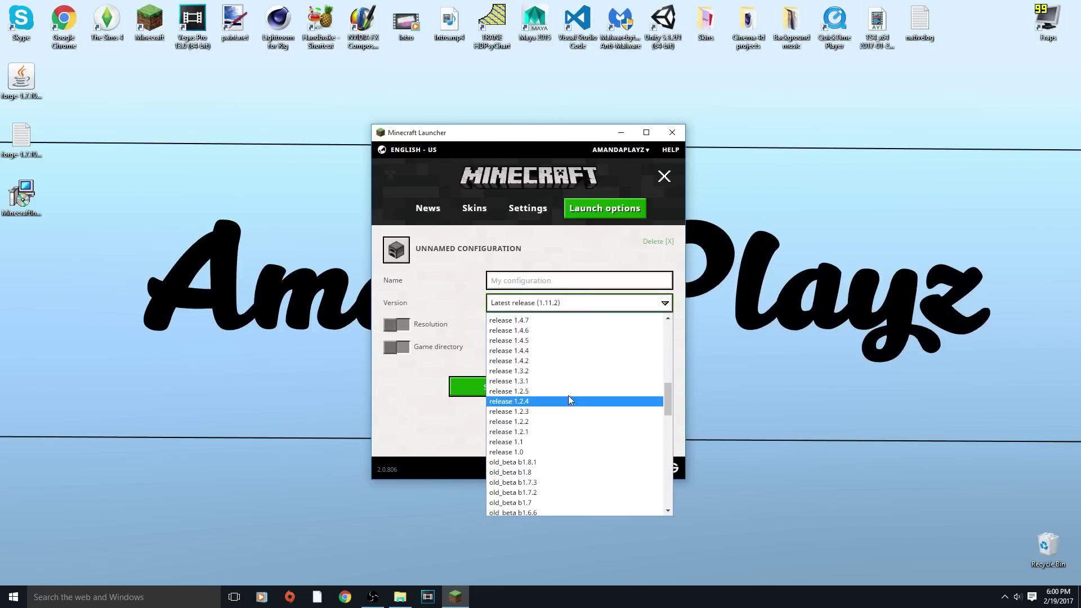
{"action": "scroll", "coordinate": [569, 395], "scroll_direction": "up", "scroll_amount": 5}
{"action": "left_click", "coordinate": [574, 358]}
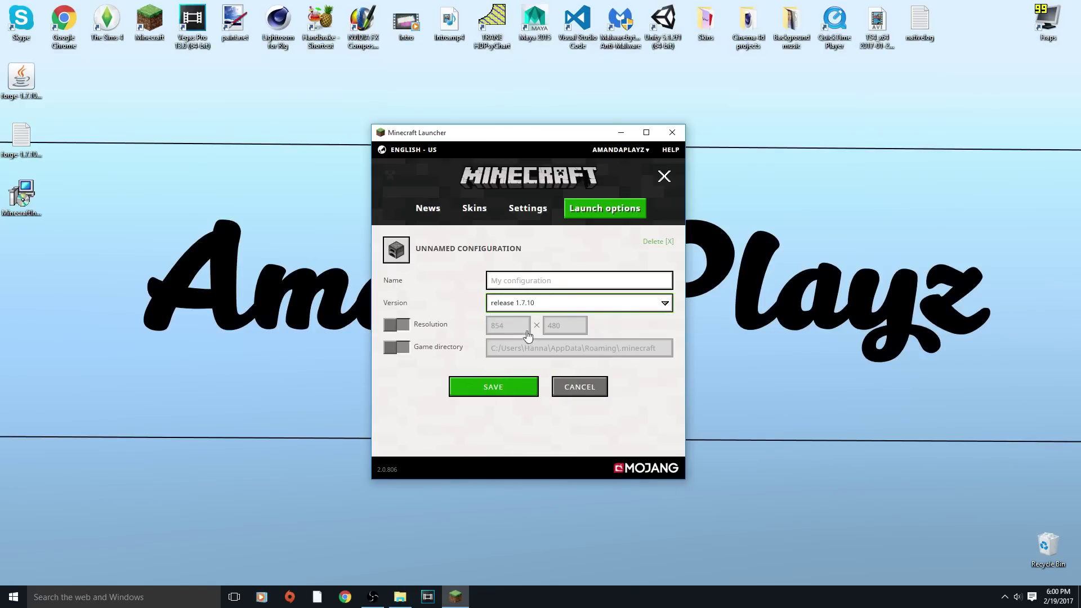
{"action": "left_click", "coordinate": [511, 387]}
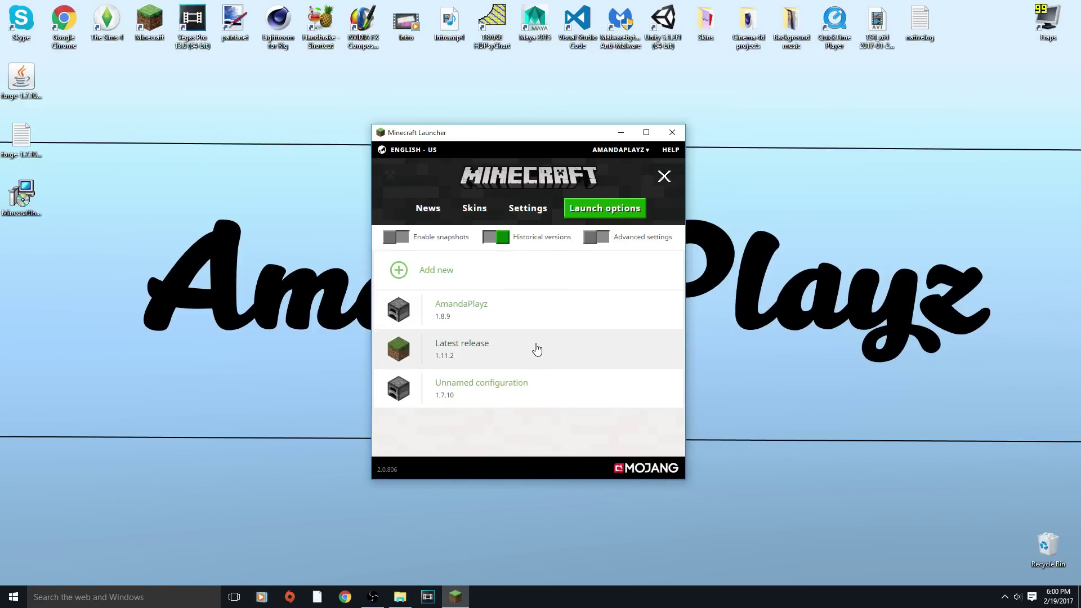
Discard the extra new configuration and close the launcher menu.
{"action": "left_click", "coordinate": [623, 210]}
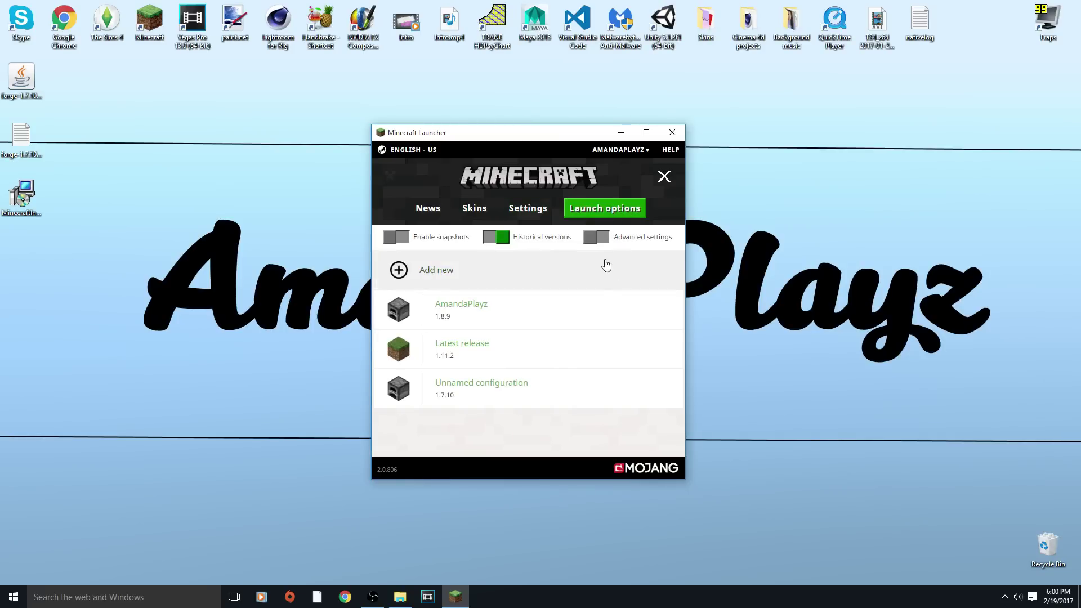
{"action": "left_click", "coordinate": [493, 280]}
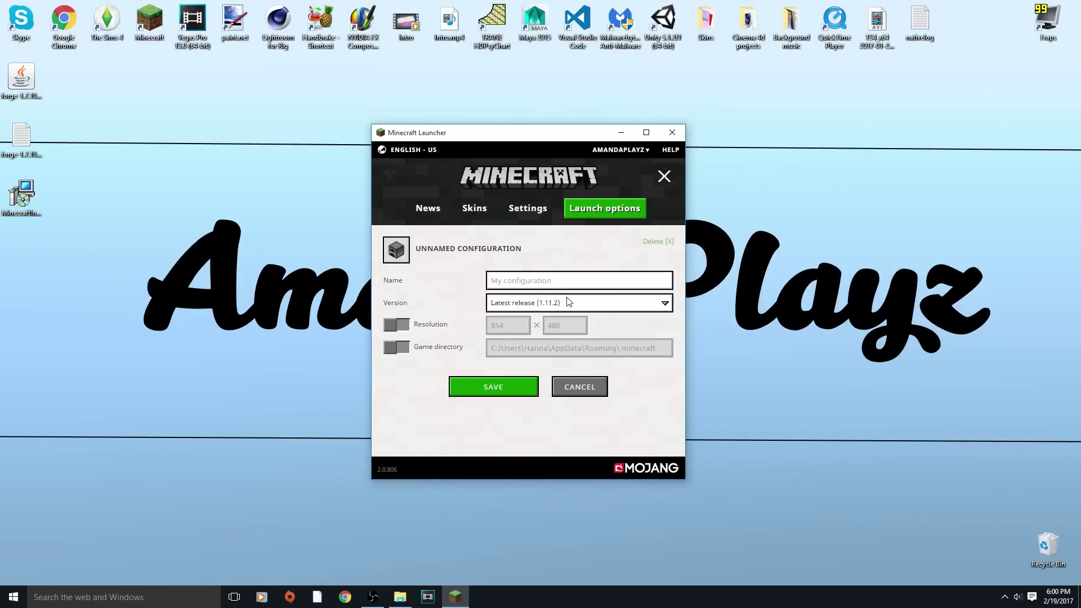
{"action": "left_click", "coordinate": [597, 387]}
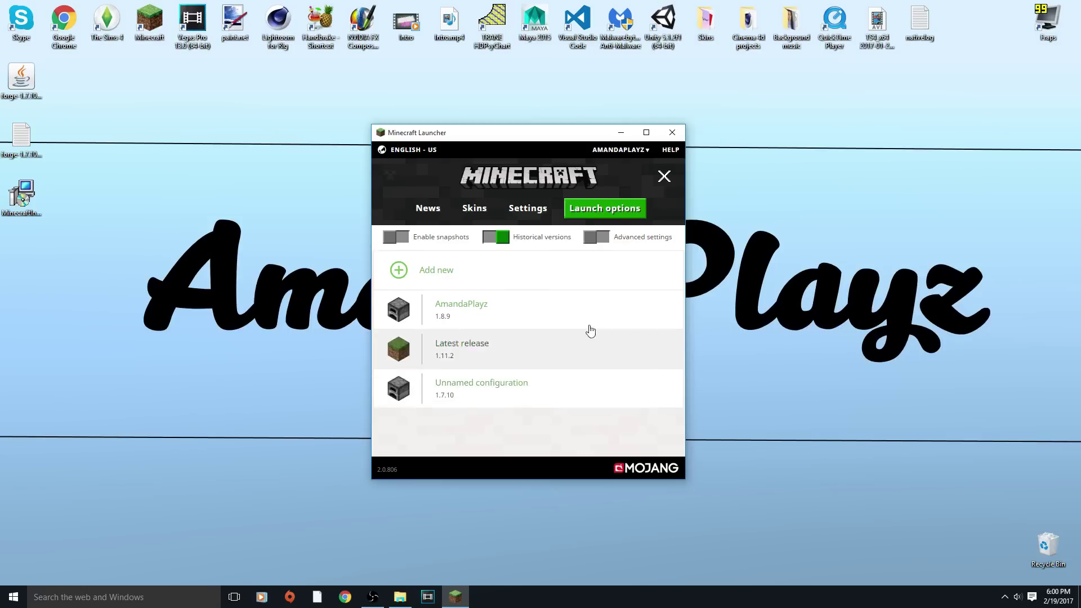
{"action": "left_click", "coordinate": [483, 381]}
{"action": "left_click", "coordinate": [571, 396]}
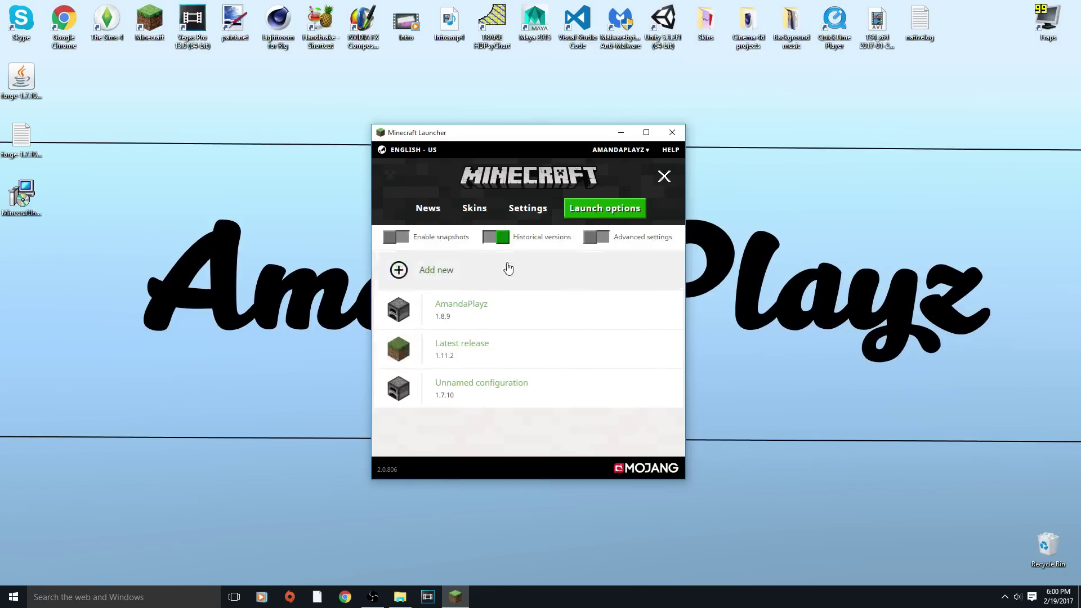
{"action": "left_click", "coordinate": [431, 216]}
{"action": "left_click", "coordinate": [664, 177]}
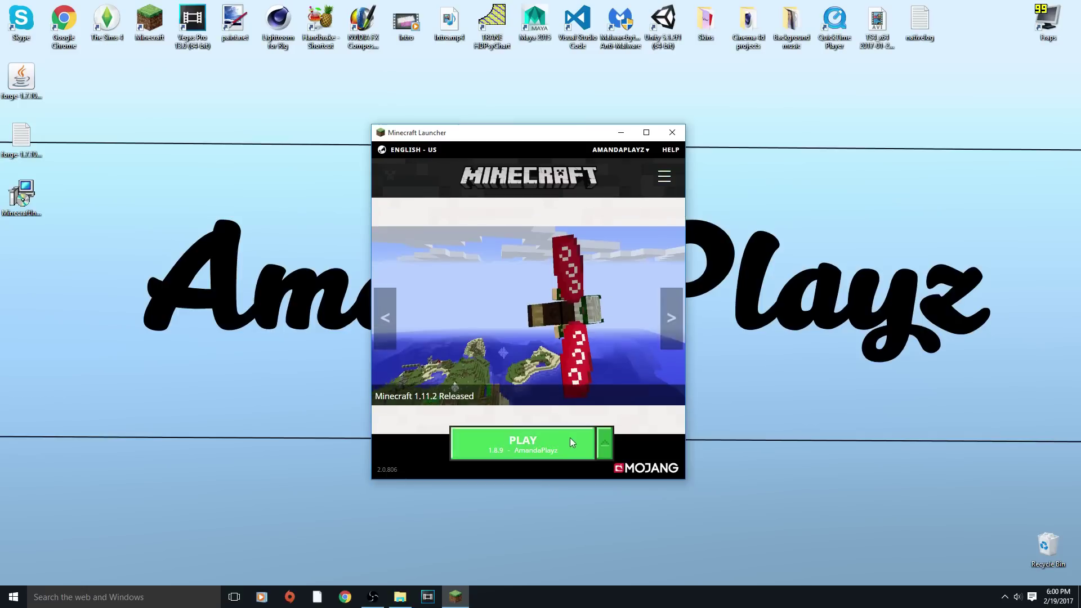
Play the 1.7.10 configuration to download that version, then tidy the desktop icons.
{"action": "left_click", "coordinate": [604, 443]}
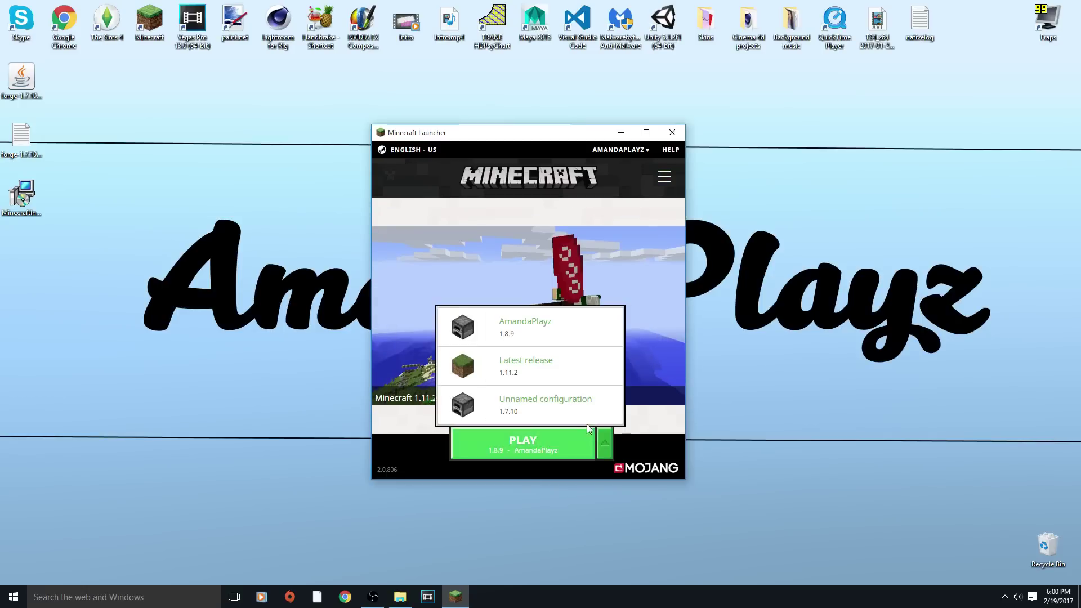
{"action": "left_click", "coordinate": [562, 409]}
{"action": "left_click", "coordinate": [550, 451]}
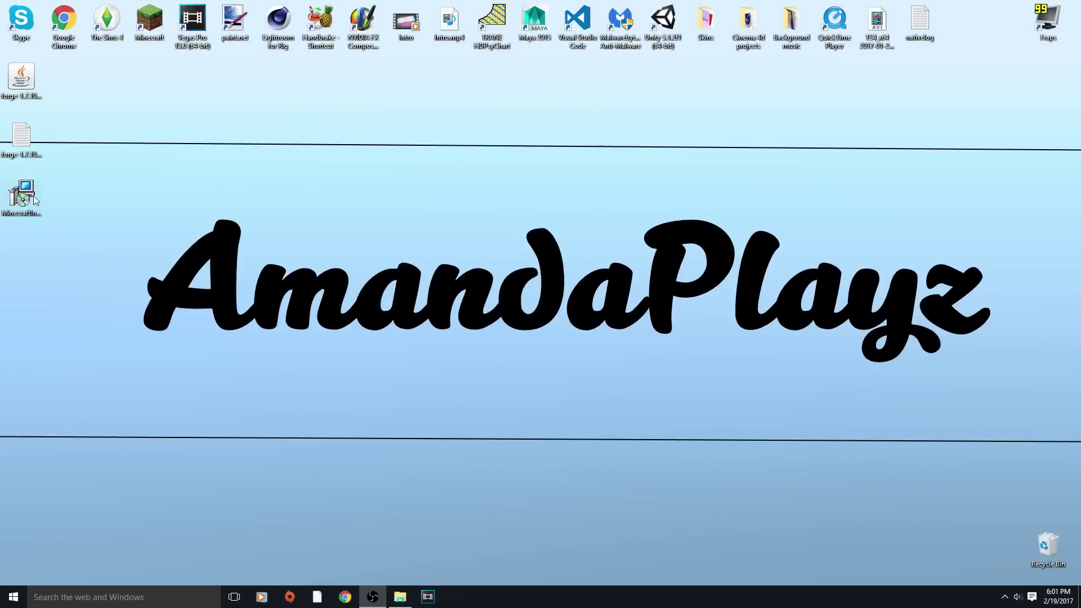
{"action": "left_click_drag", "start_coordinate": [25, 194], "coordinate": [66, 139]}
Run the Forge 10.13.4.1558-1.7.10 installer with Install client and confirm completion.
{"action": "left_click_drag", "start_coordinate": [77, 81], "coordinate": [73, 82]}
{"action": "double_click", "coordinate": [22, 79]}
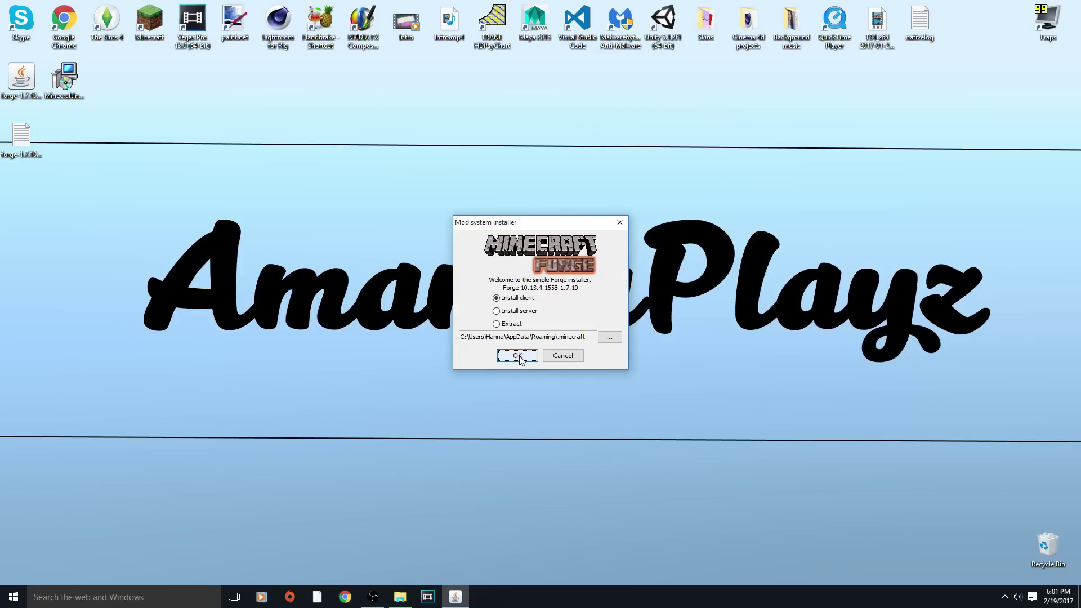
{"action": "left_click", "coordinate": [518, 355]}
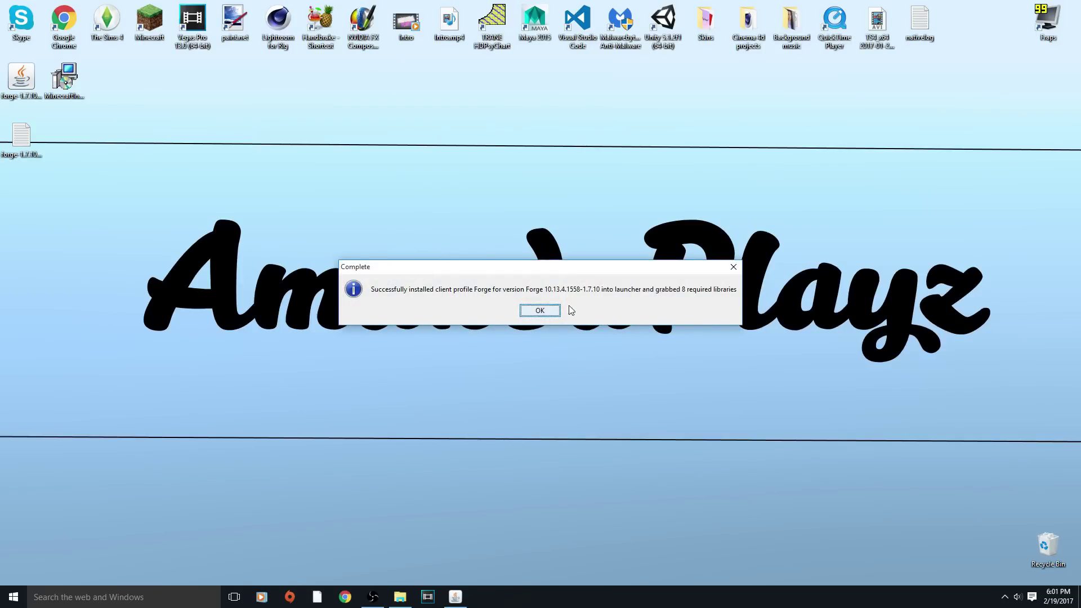
{"action": "left_click", "coordinate": [548, 311]}
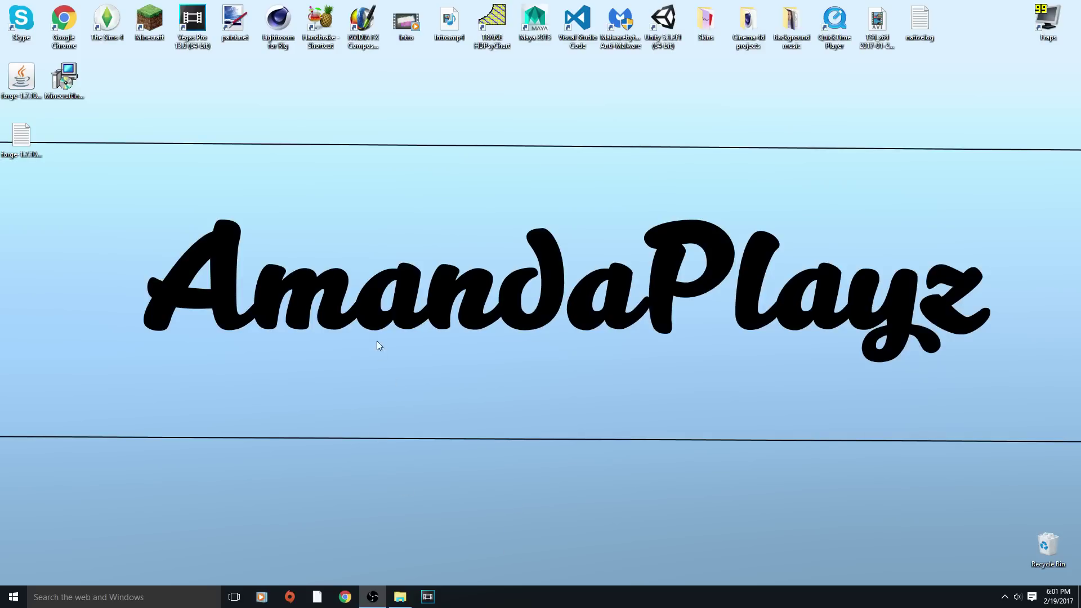
{"action": "left_click_drag", "start_coordinate": [459, 254], "coordinate": [664, 341]}
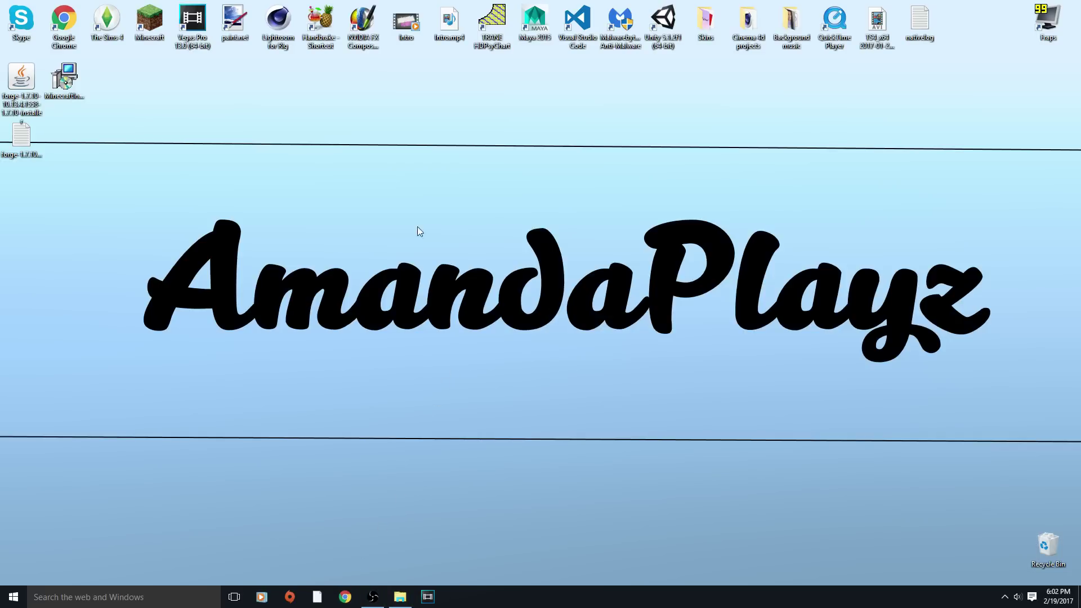
Maximize Chrome and search 'lucky block mod 1.7.10' from the address bar.
{"action": "left_click", "coordinate": [345, 597]}
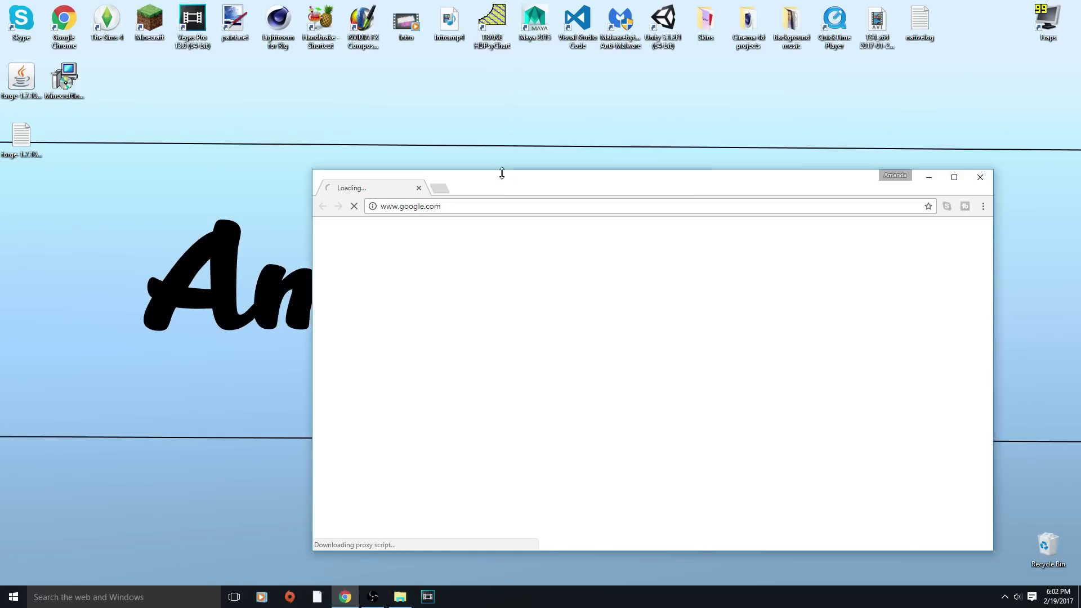
{"action": "double_click", "coordinate": [502, 174]}
{"action": "left_click", "coordinate": [338, 26]}
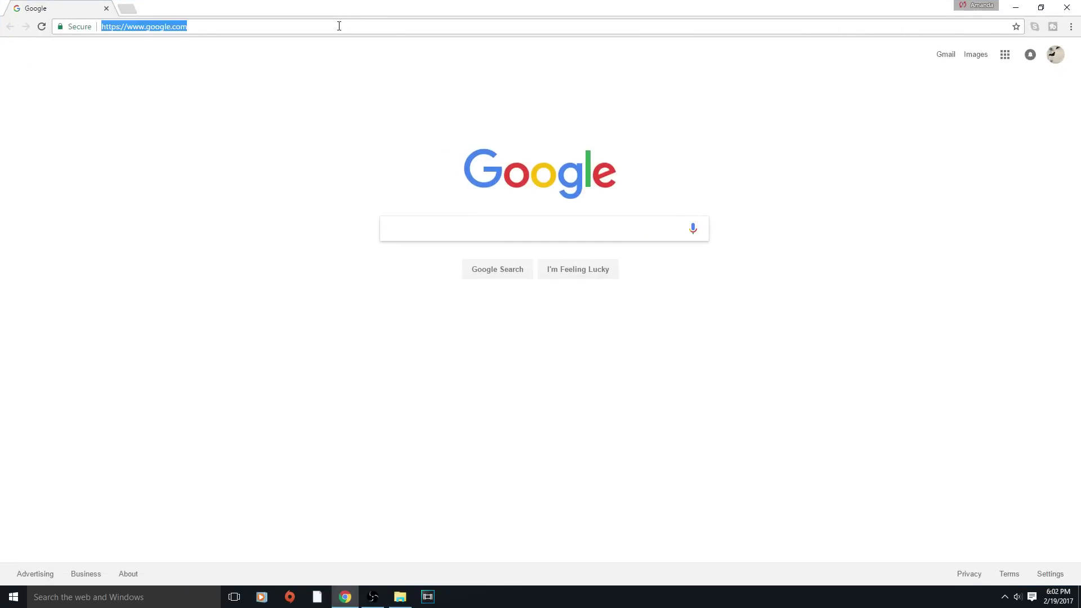
{"action": "key", "text": "BackSpace"}
{"action": "type", "text": "luck"}
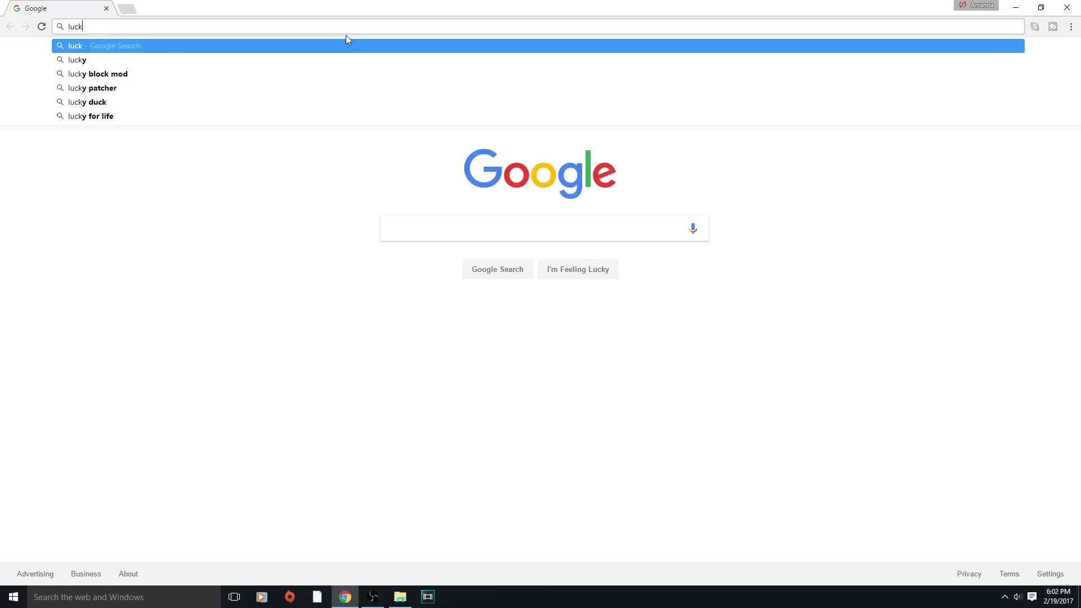
{"action": "type", "text": "y"}
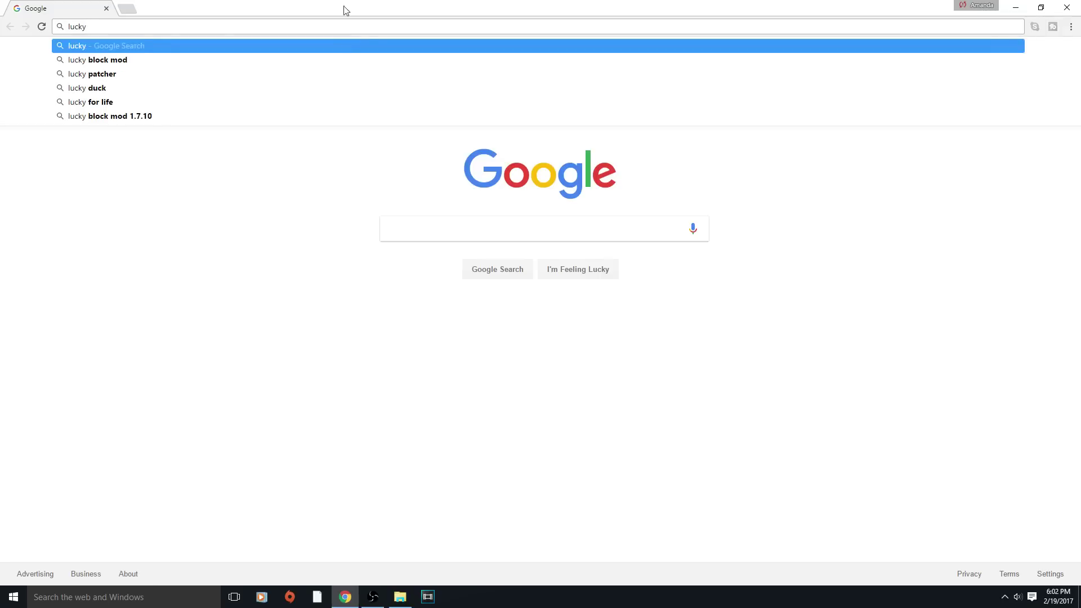
{"action": "left_click", "coordinate": [209, 117]}
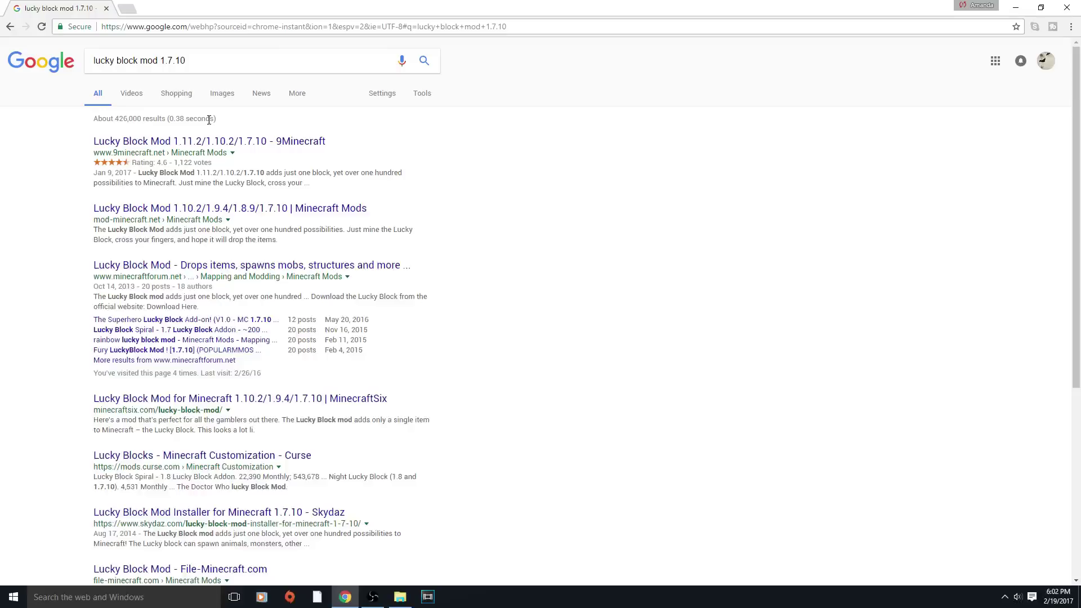
Open the 9minecraft Lucky Block Mod page and follow its Minecraft 1.7.10 download link.
{"action": "left_click", "coordinate": [282, 143]}
{"action": "scroll", "coordinate": [423, 257], "scroll_direction": "down", "scroll_amount": 20}
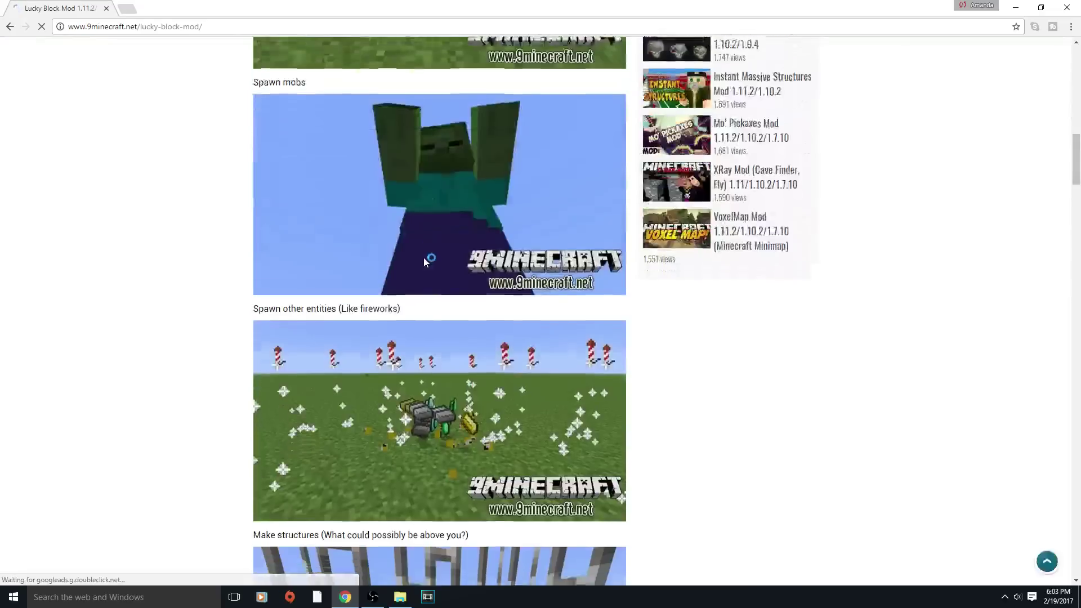
{"action": "scroll", "coordinate": [424, 258], "scroll_direction": "down", "scroll_amount": 20}
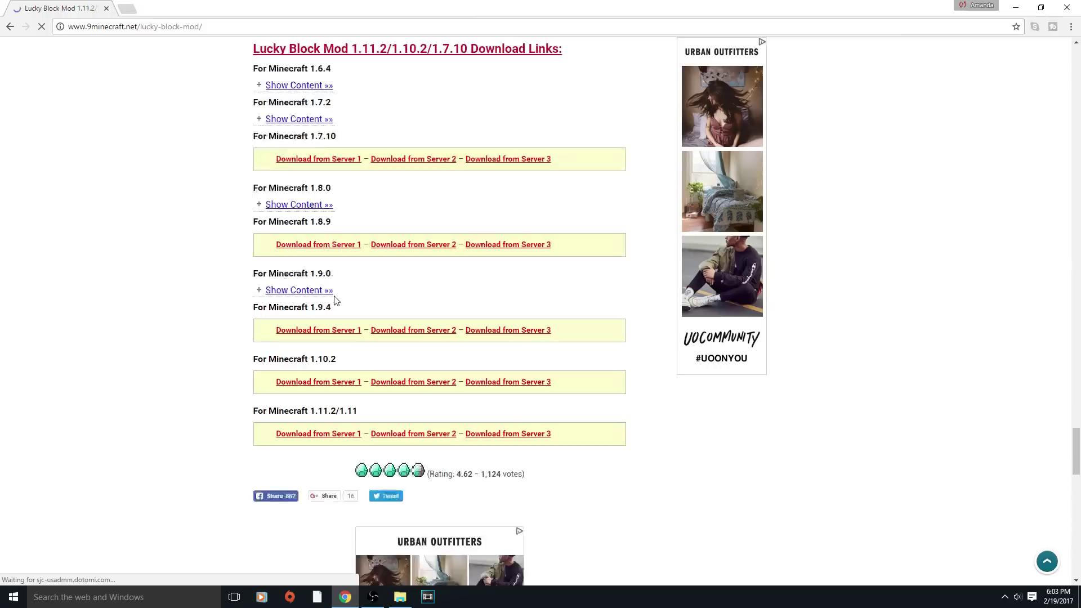
{"action": "scroll", "coordinate": [335, 295], "scroll_direction": "down", "scroll_amount": 3}
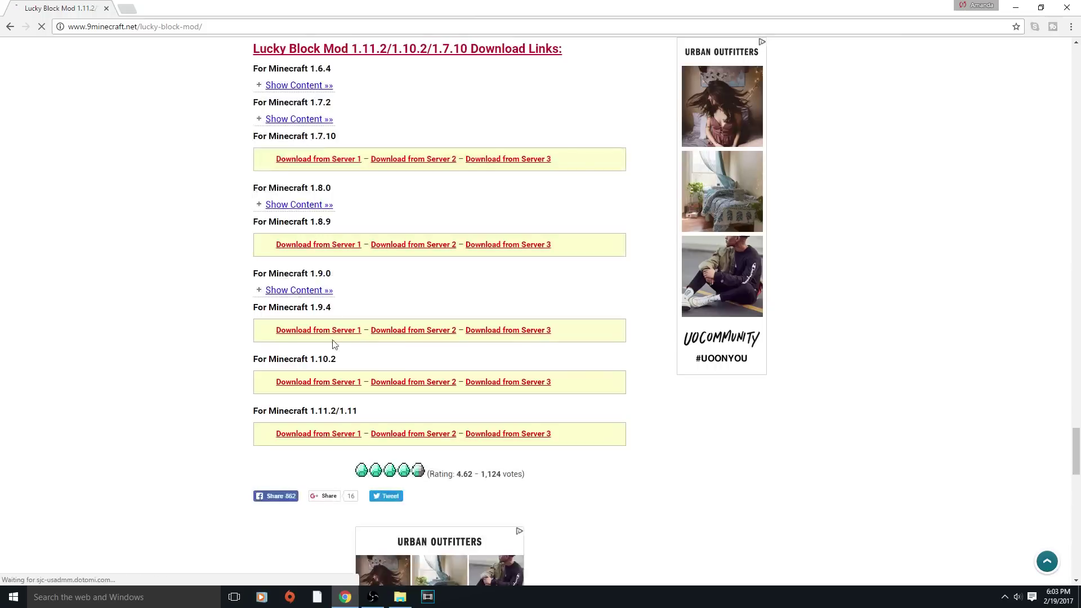
{"action": "left_click", "coordinate": [331, 161]}
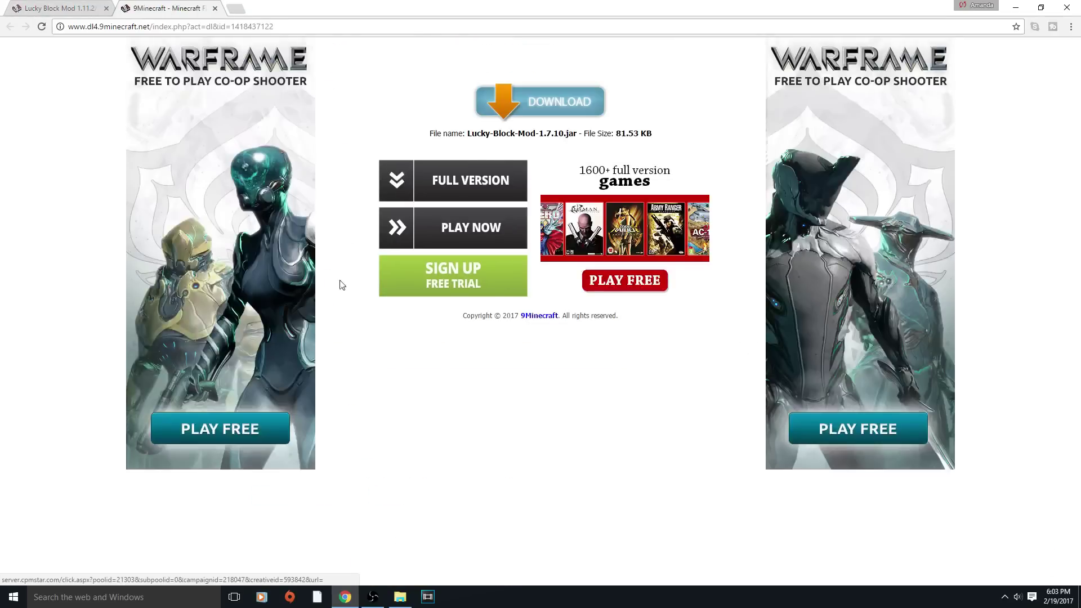
Save Lucky-Block-Mod-1.7.10.jar to the desktop and close the download page tab.
{"action": "left_click", "coordinate": [529, 107]}
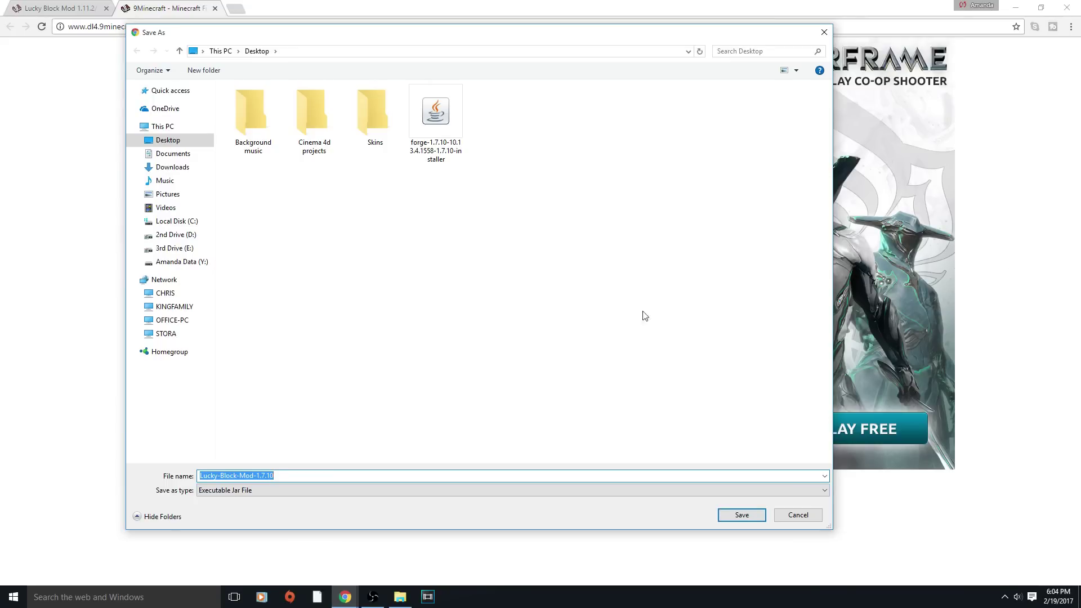
{"action": "left_click", "coordinate": [742, 518]}
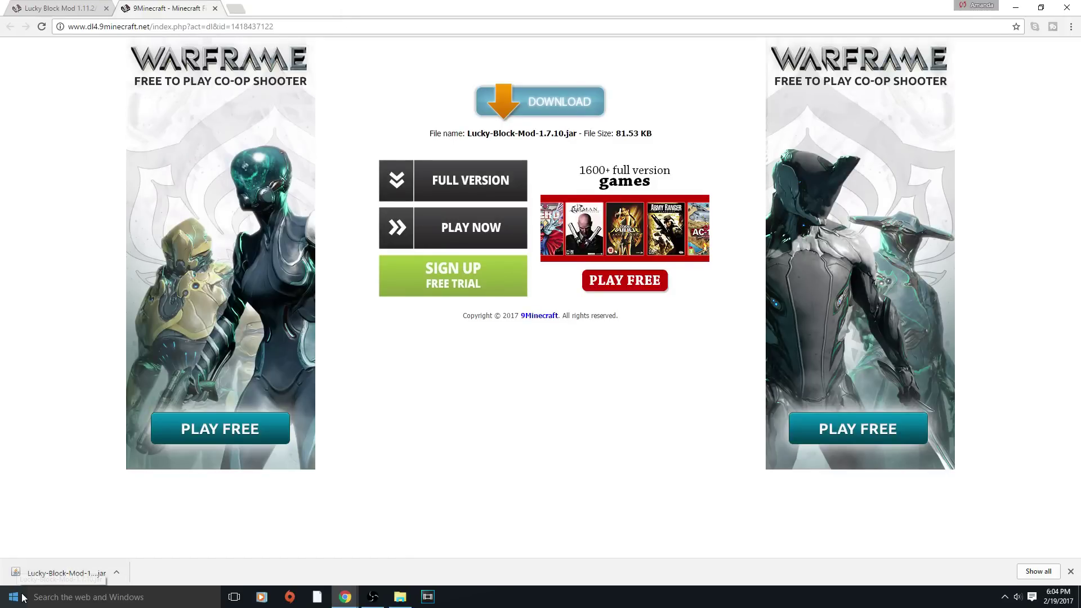
{"action": "double_click", "coordinate": [424, 7]}
{"action": "left_click_drag", "start_coordinate": [489, 23], "coordinate": [537, 94]}
{"action": "left_click_drag", "start_coordinate": [638, 95], "coordinate": [656, 83]}
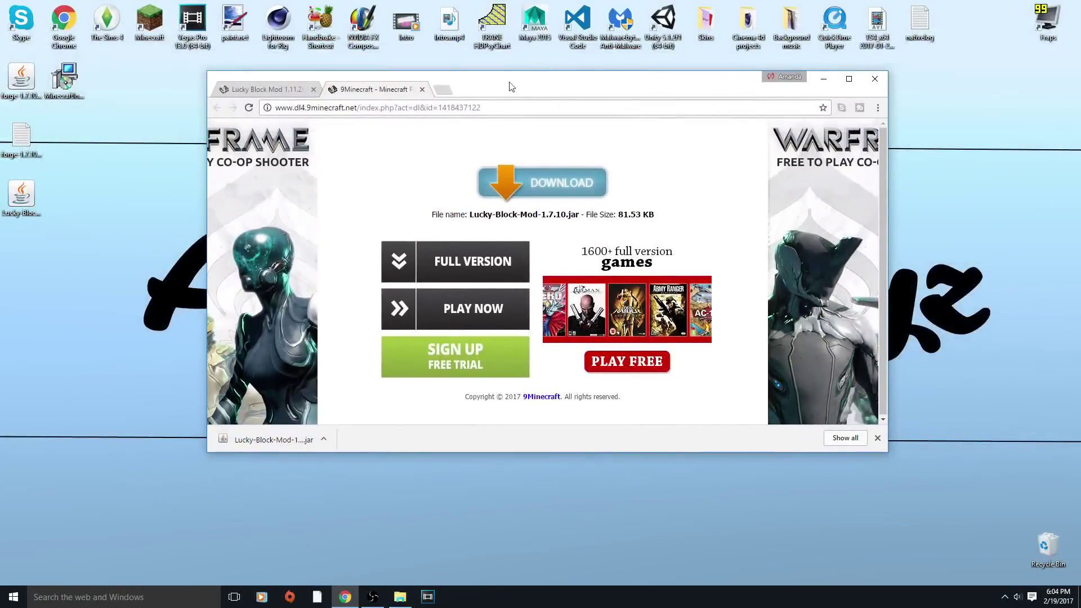
{"action": "left_click", "coordinate": [422, 89]}
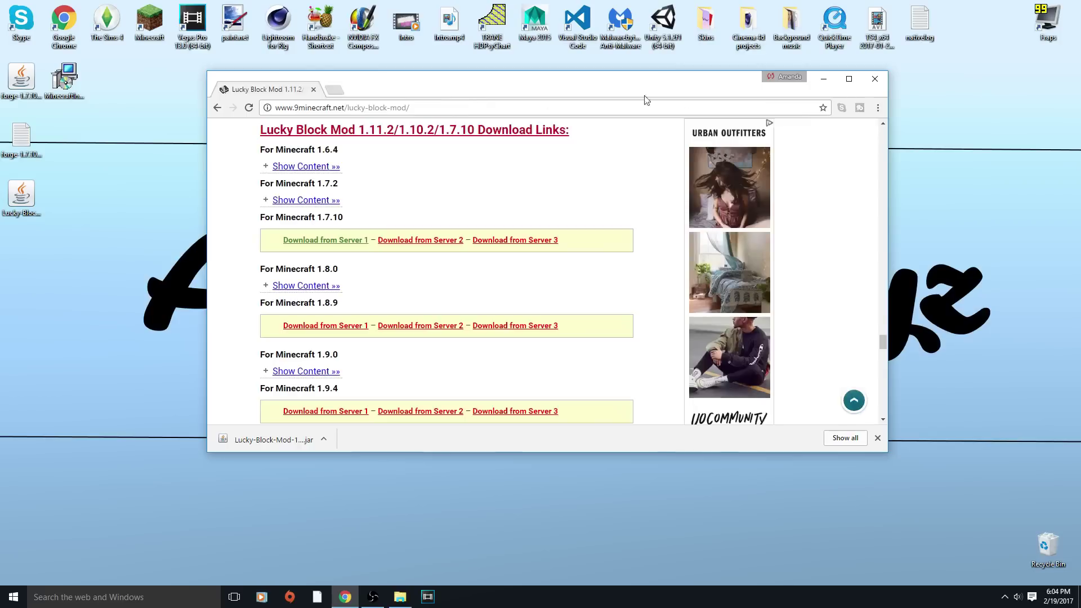
Minimize Chrome, reposition the Lucky Block jar on the desktop, and open File Explorer.
{"action": "left_click", "coordinate": [823, 81]}
{"action": "left_click_drag", "start_coordinate": [21, 194], "coordinate": [116, 152]}
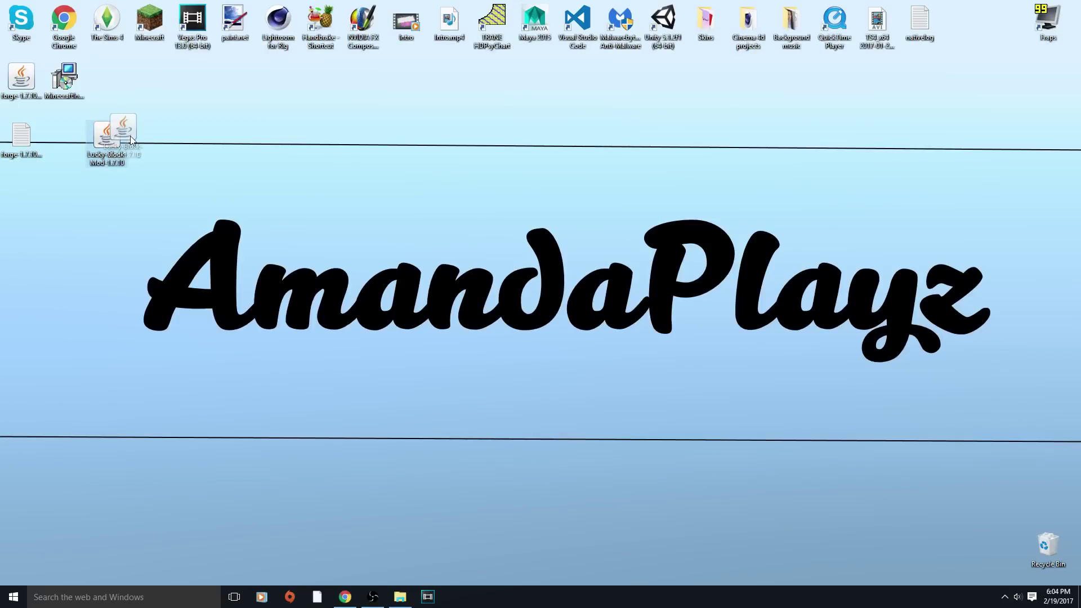
{"action": "left_click", "coordinate": [394, 600]}
Go to %appdata% in File Explorer and open the .minecraft folder.
{"action": "left_click_drag", "start_coordinate": [494, 21], "coordinate": [545, 68]}
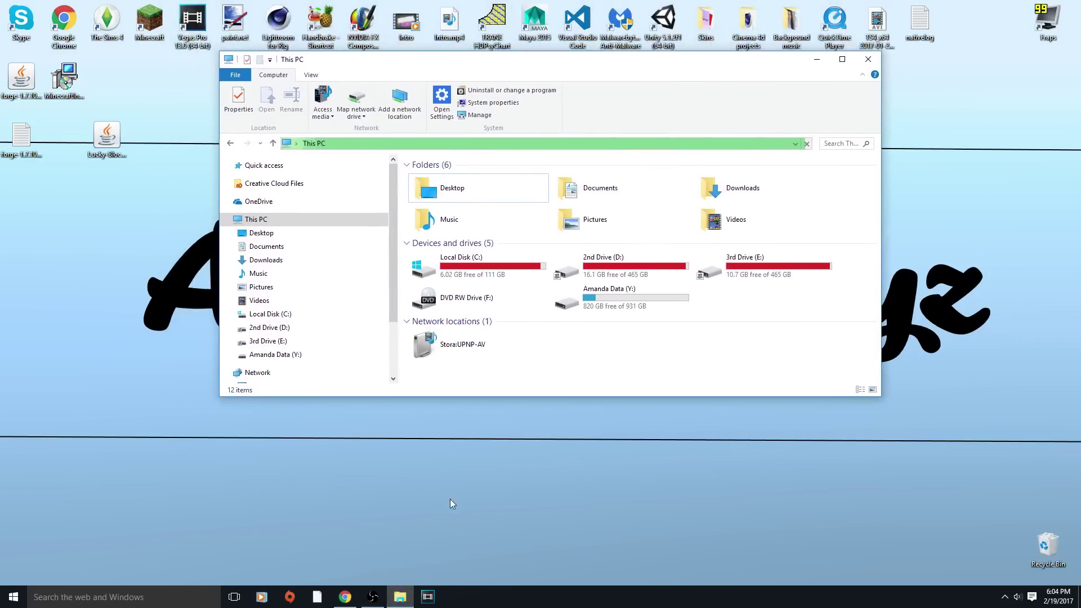
{"action": "left_click", "coordinate": [406, 145]}
{"action": "key", "text": "BackSpace"}
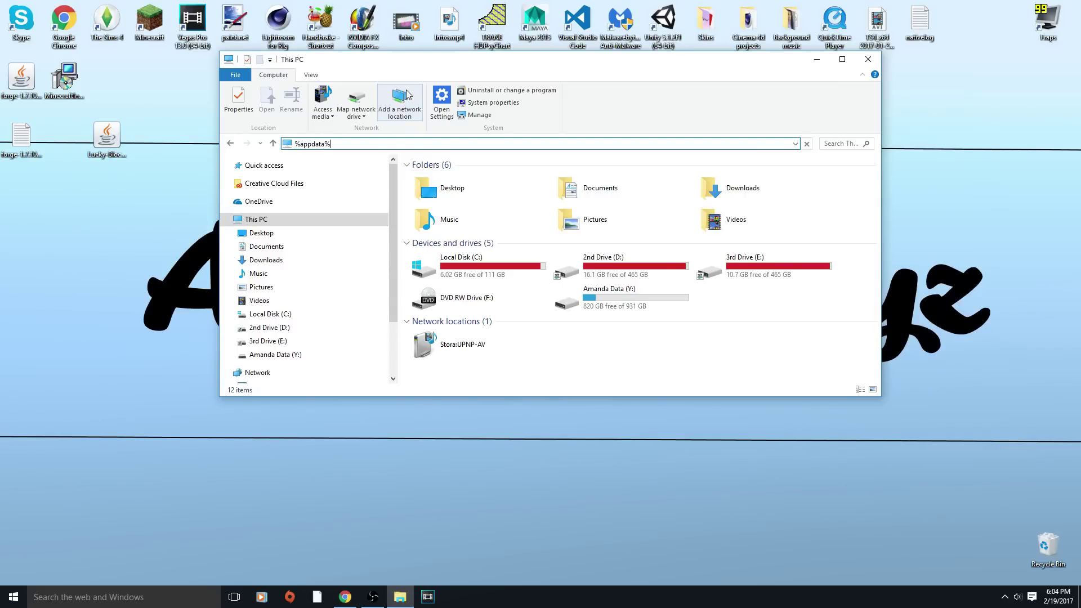
{"action": "type", "text": "%appdata%"}
{"action": "key", "text": "Return"}
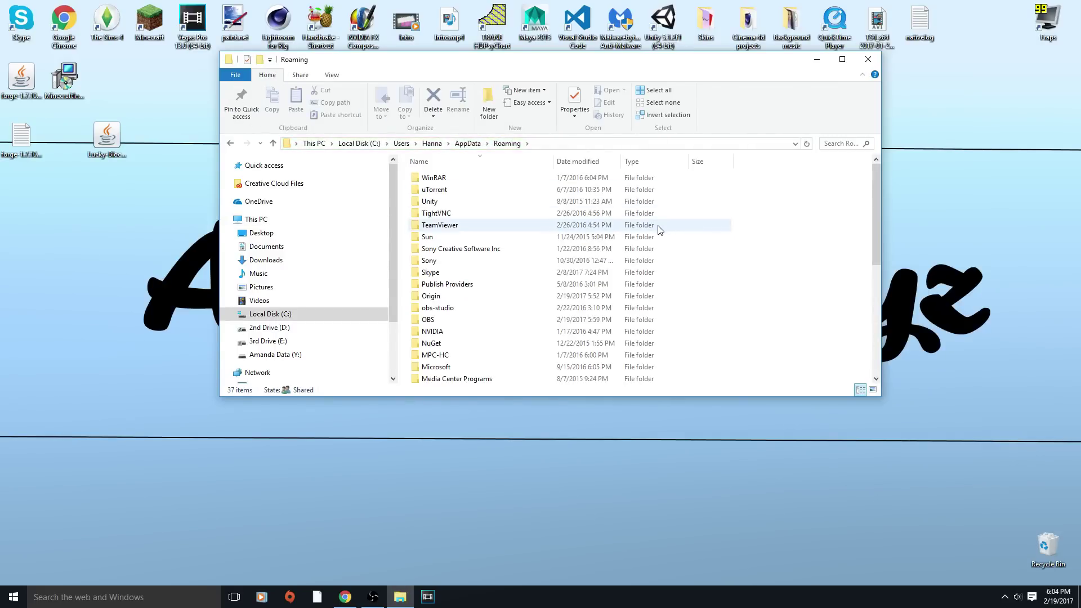
{"action": "scroll", "coordinate": [660, 230], "scroll_direction": "down", "scroll_amount": 7}
{"action": "left_click", "coordinate": [451, 368]}
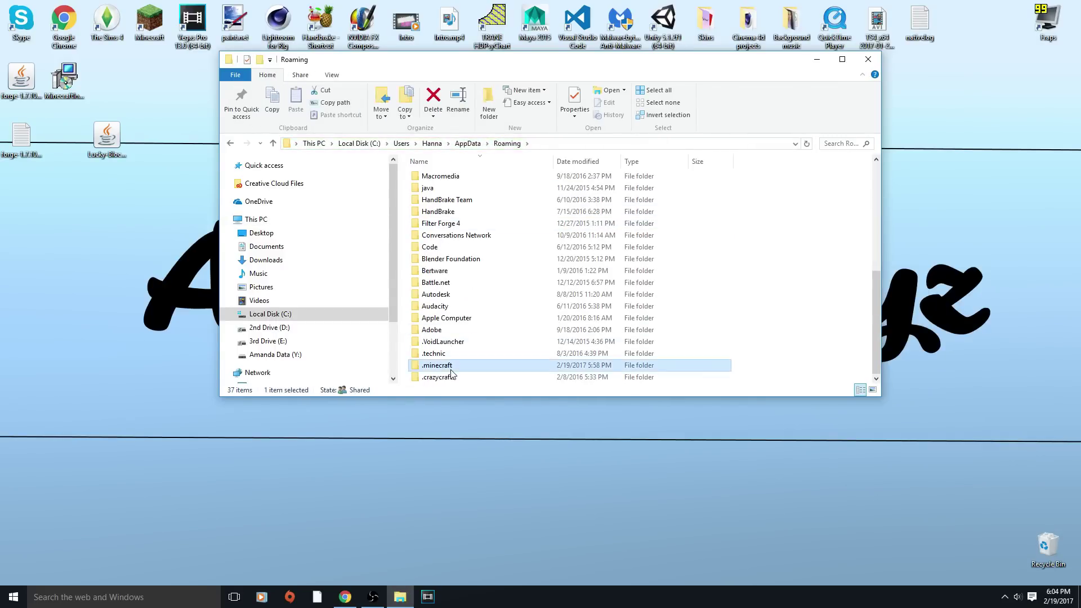
{"action": "double_click", "coordinate": [451, 367]}
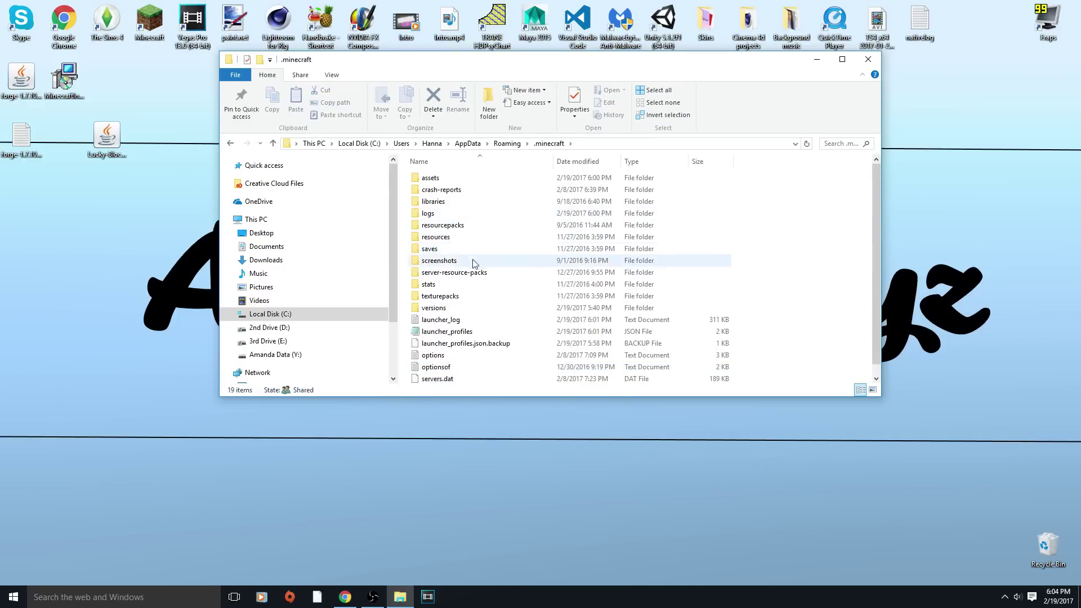
Add a new folder inside .minecraft from the right-click menu on empty space.
{"action": "scroll", "coordinate": [476, 281], "scroll_direction": "down", "scroll_amount": 1}
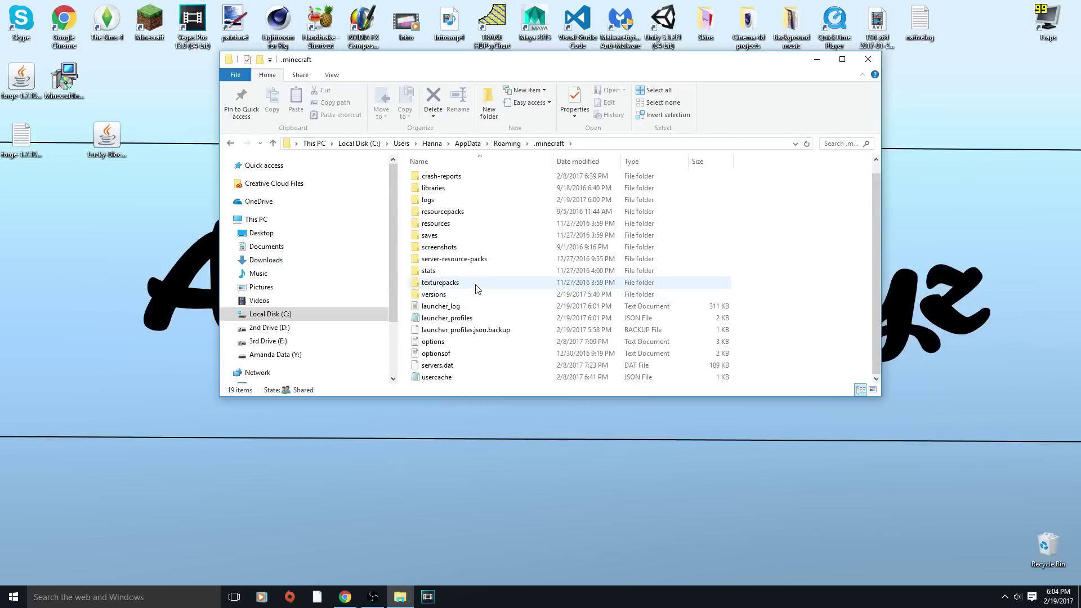
{"action": "scroll", "coordinate": [476, 285], "scroll_direction": "up", "scroll_amount": 1}
{"action": "left_click_drag", "start_coordinate": [777, 187], "coordinate": [766, 354]}
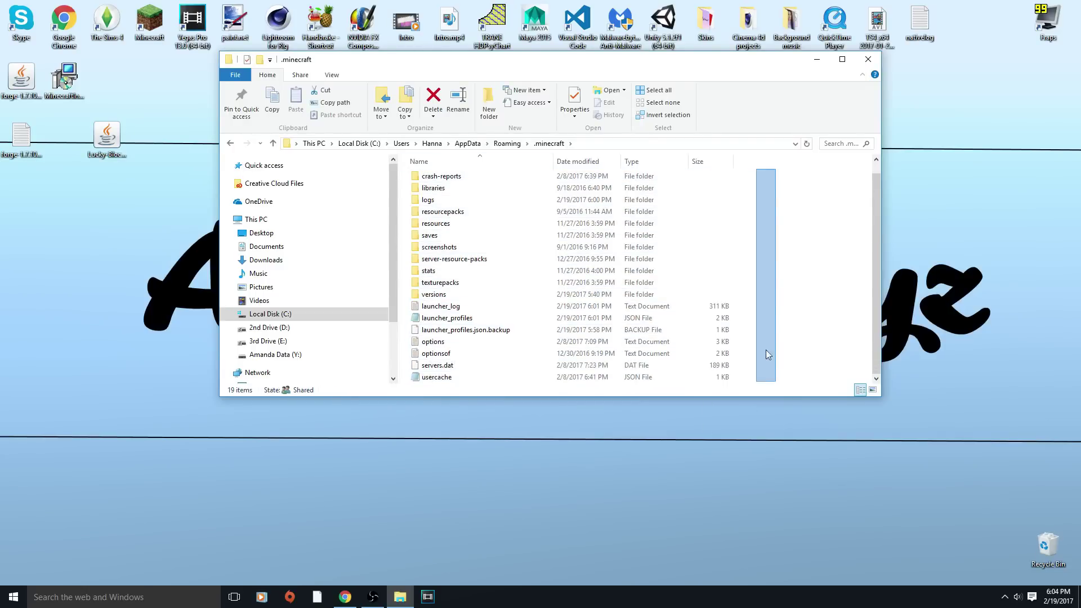
{"action": "right_click", "coordinate": [774, 231]}
{"action": "left_click", "coordinate": [734, 242]}
{"action": "right_click", "coordinate": [734, 240]}
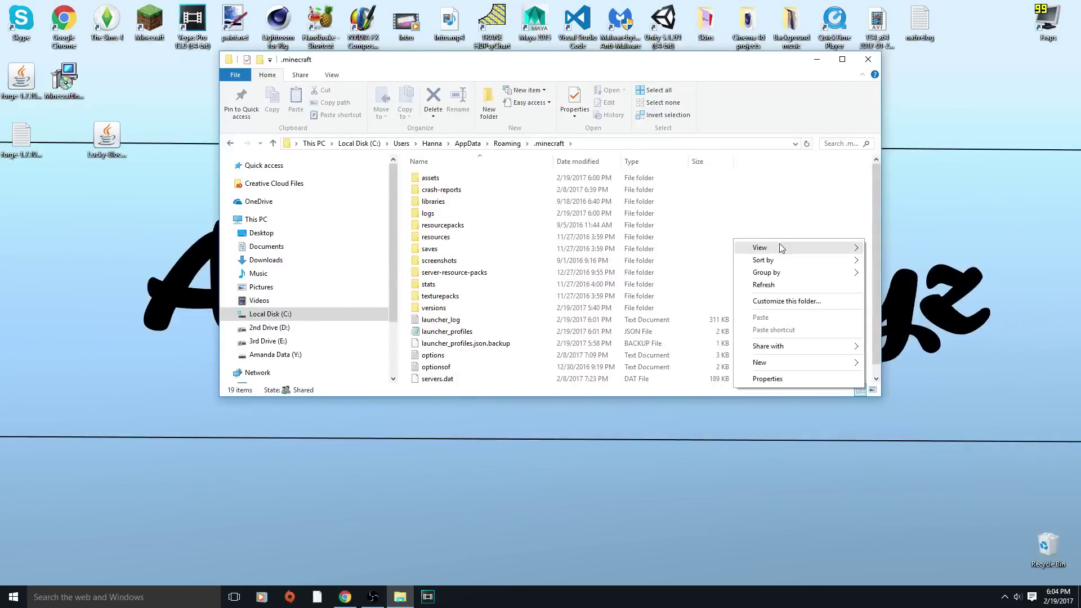
{"action": "left_click", "coordinate": [783, 200]}
{"action": "right_click", "coordinate": [773, 198]}
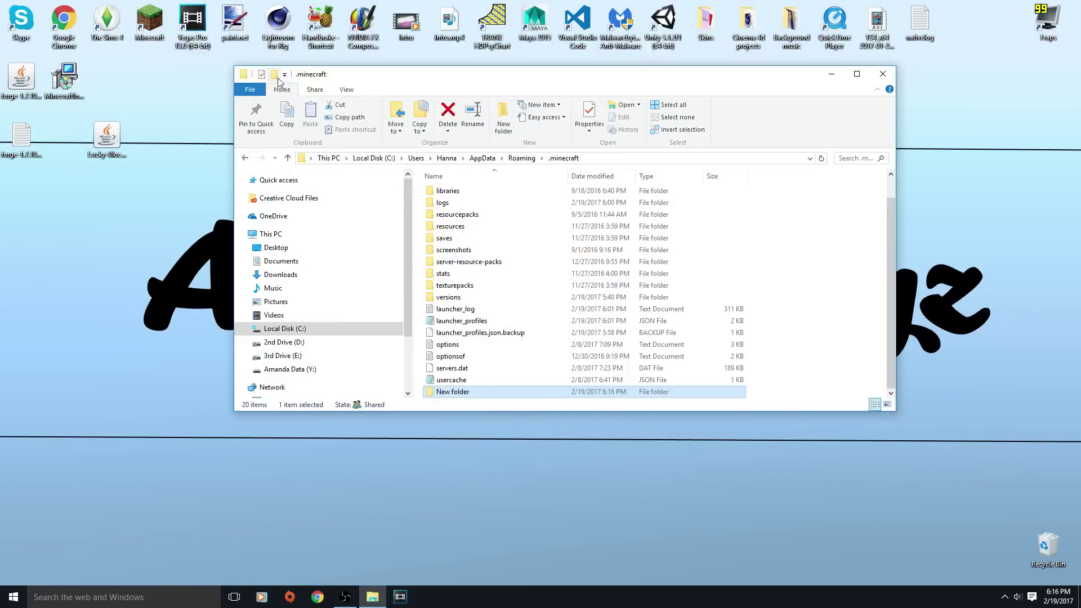
Rename the new folder to Mods.
{"action": "right_click", "coordinate": [536, 390]}
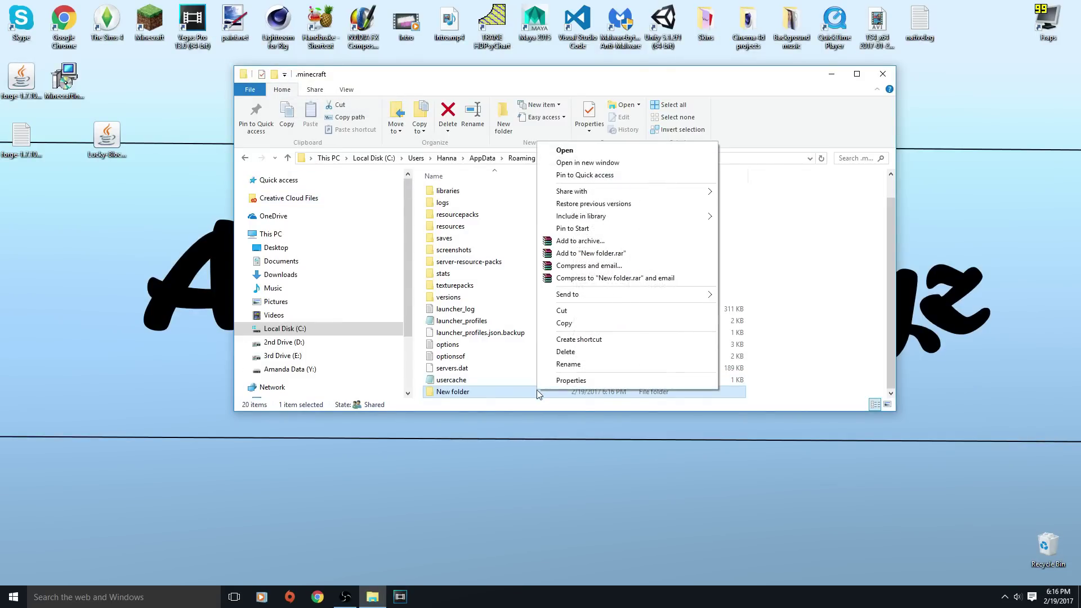
{"action": "left_click", "coordinate": [568, 365]}
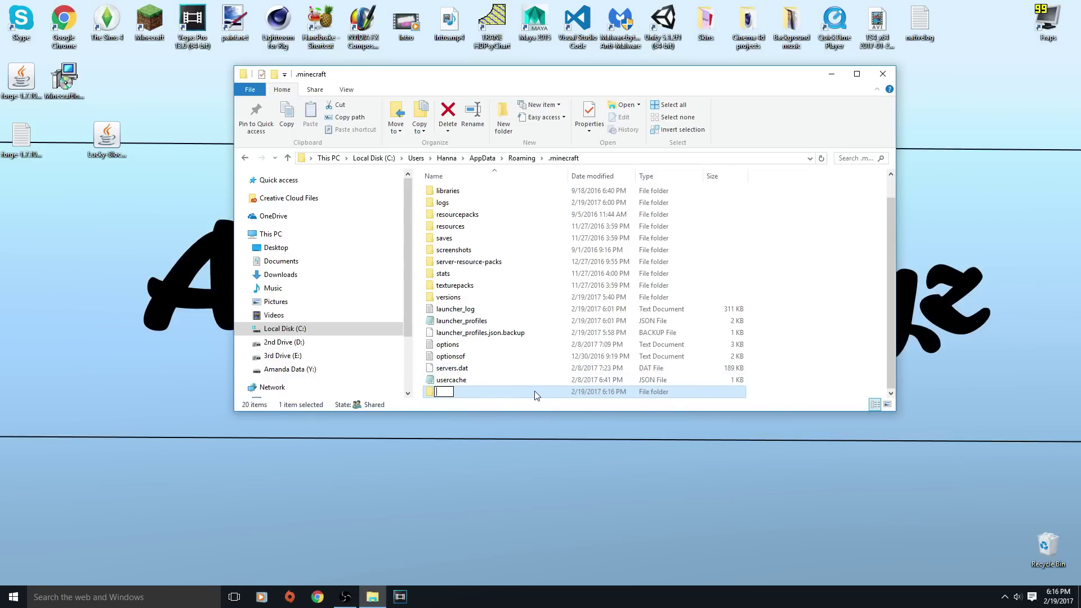
{"action": "key", "text": "Return"}
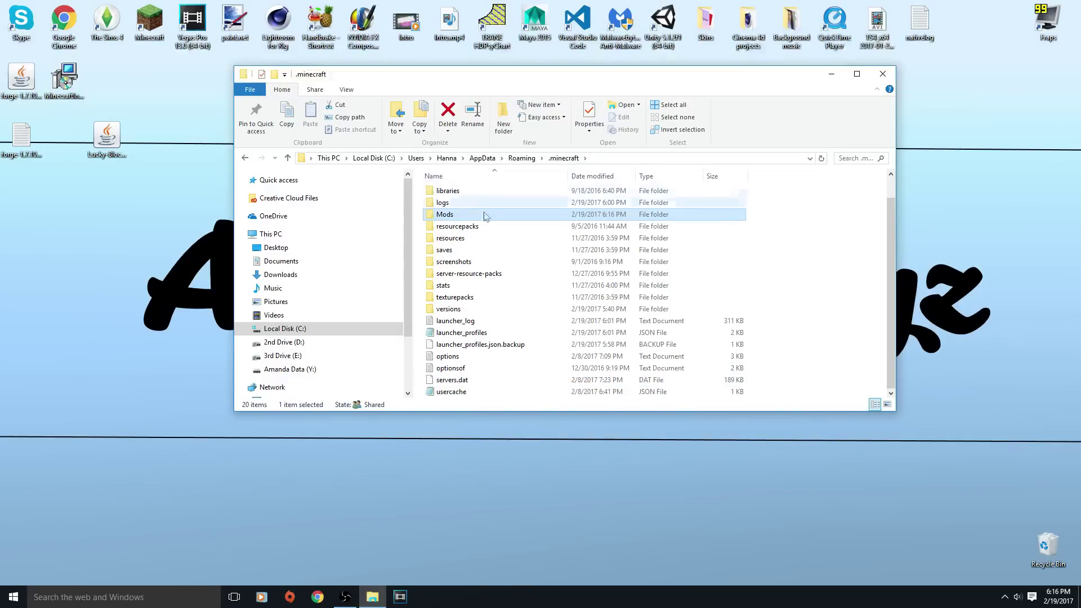
Copy the Lucky-Block-Mod-1.7.10 jar into Mods and delete the desktop copy.
{"action": "double_click", "coordinate": [476, 218]}
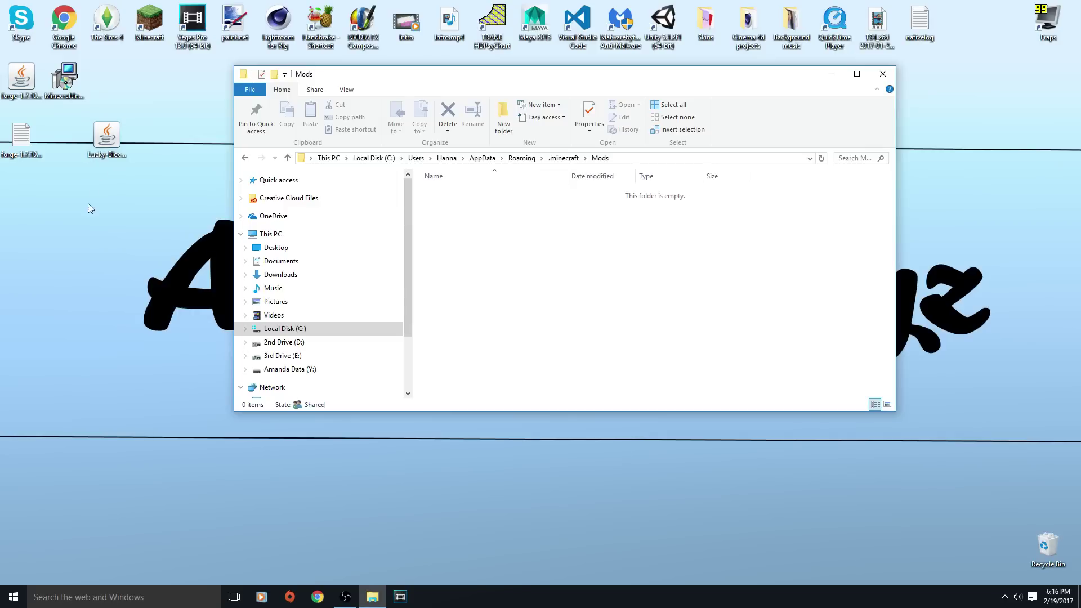
{"action": "left_click_drag", "start_coordinate": [107, 136], "coordinate": [613, 217]}
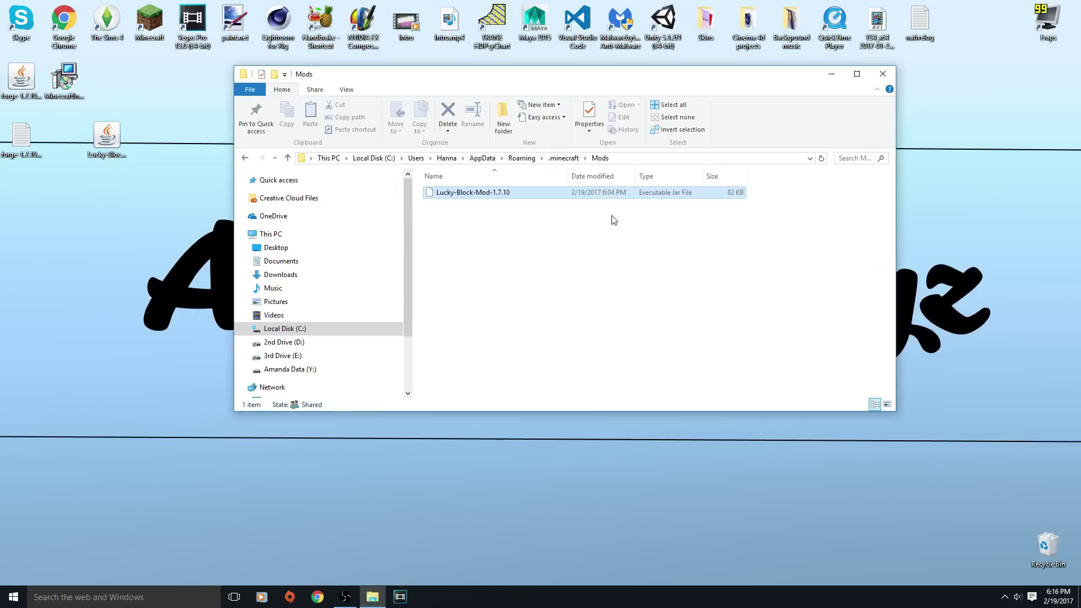
{"action": "left_click", "coordinate": [728, 264]}
{"action": "left_click", "coordinate": [825, 75]}
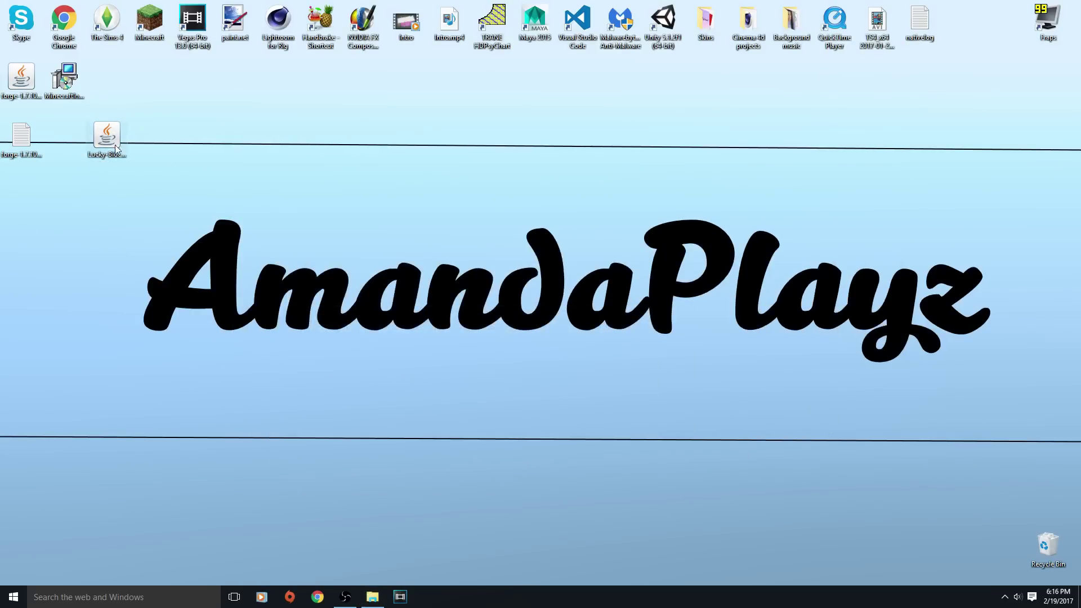
{"action": "left_click_drag", "start_coordinate": [116, 147], "coordinate": [1048, 543]}
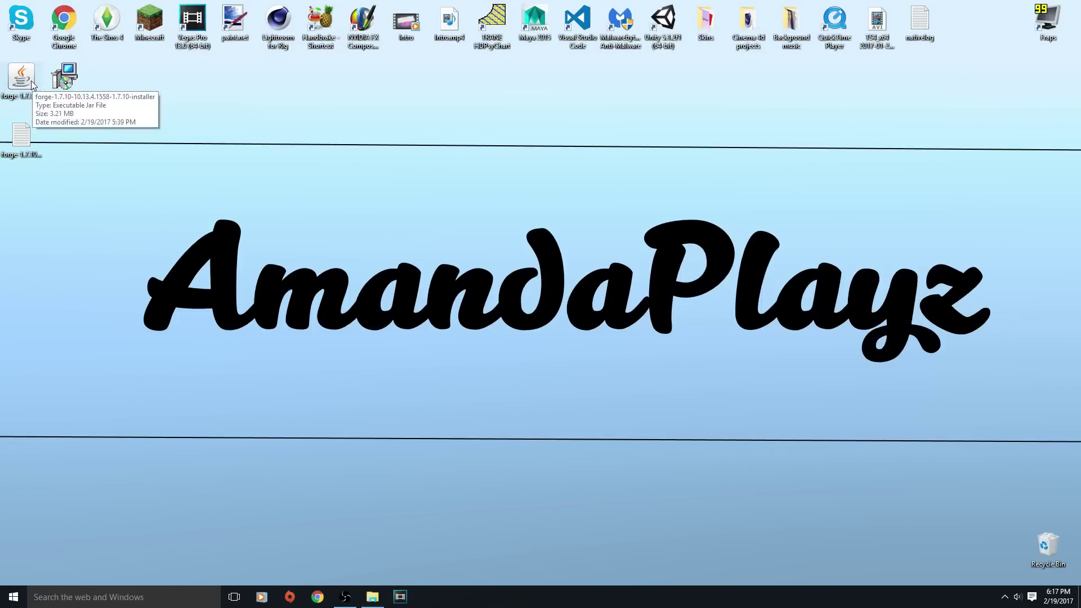
Start Minecraft Launcher from the desktop shortcut and open its hamburger navigation menu.
{"action": "double_click", "coordinate": [144, 31]}
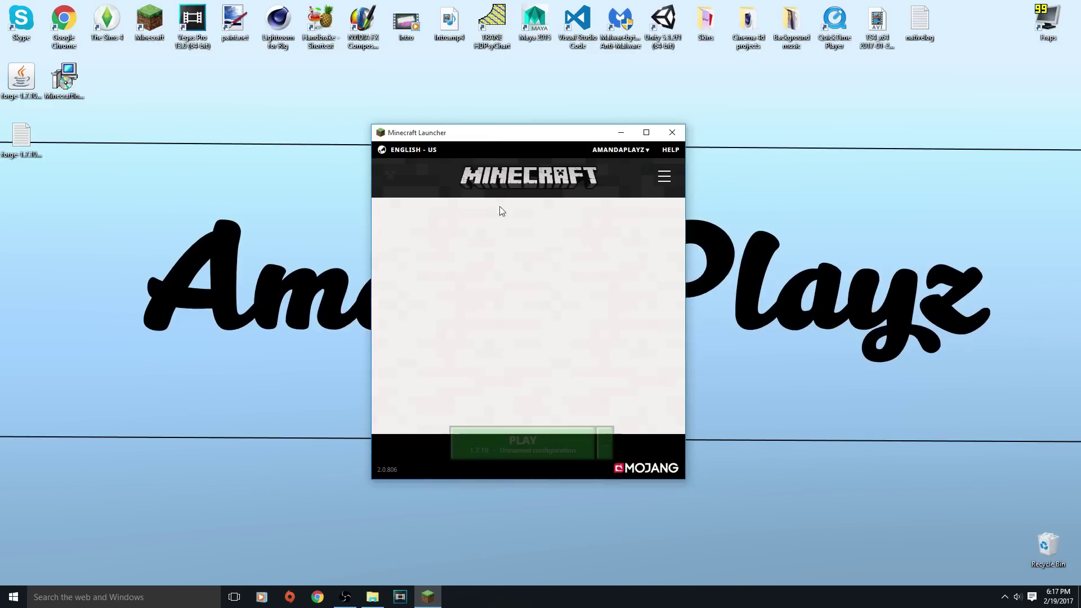
{"action": "left_click", "coordinate": [665, 179]}
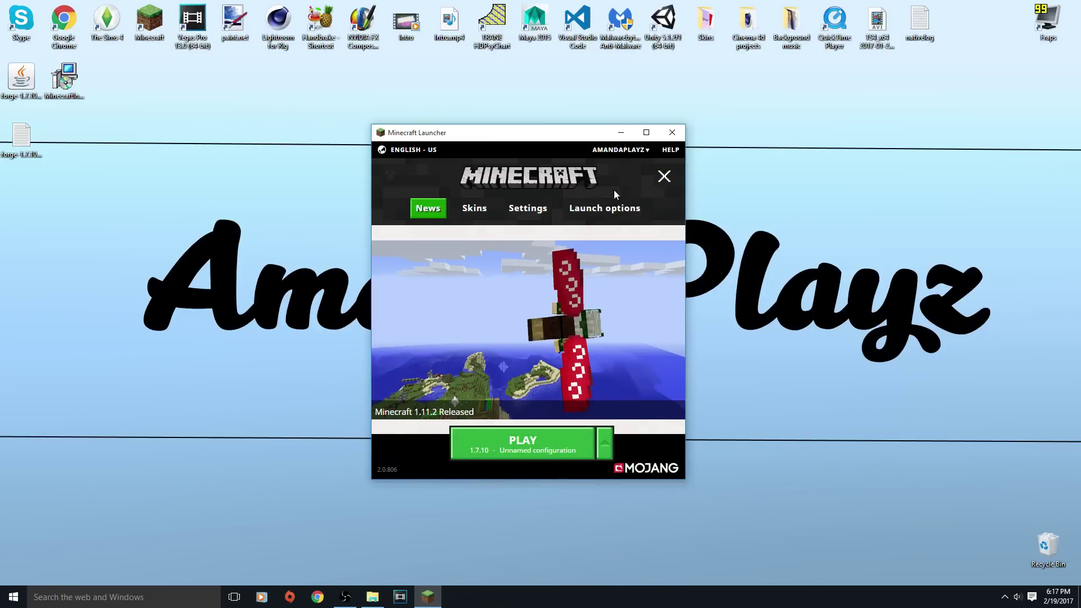
Look through the launcher's settings and skins pages, ending on Launch options.
{"action": "left_click", "coordinate": [604, 208]}
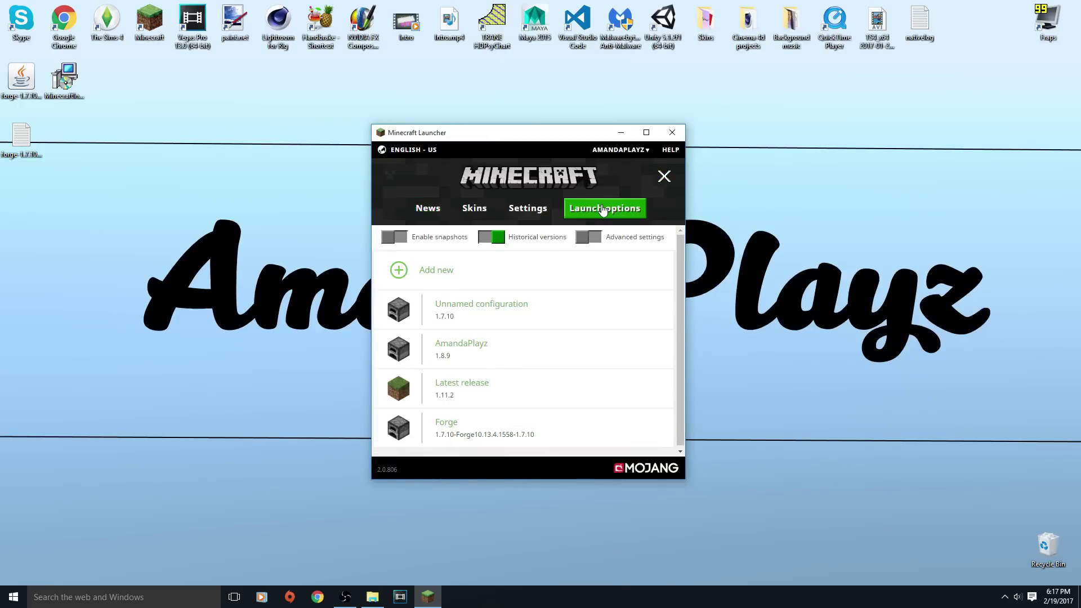
{"action": "left_click", "coordinate": [528, 216]}
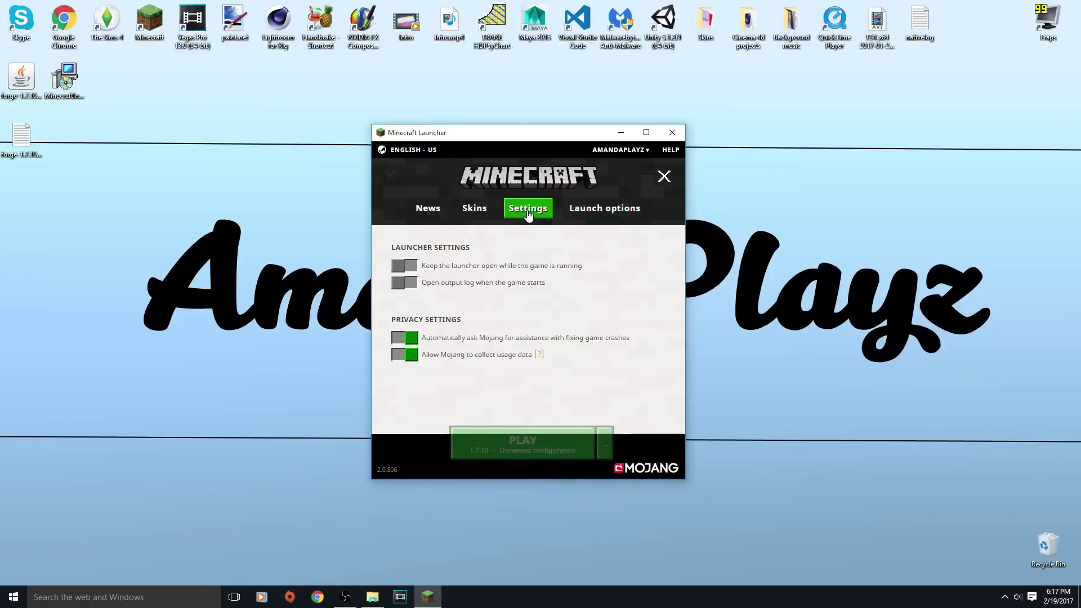
{"action": "left_click", "coordinate": [474, 210]}
{"action": "left_click", "coordinate": [613, 211]}
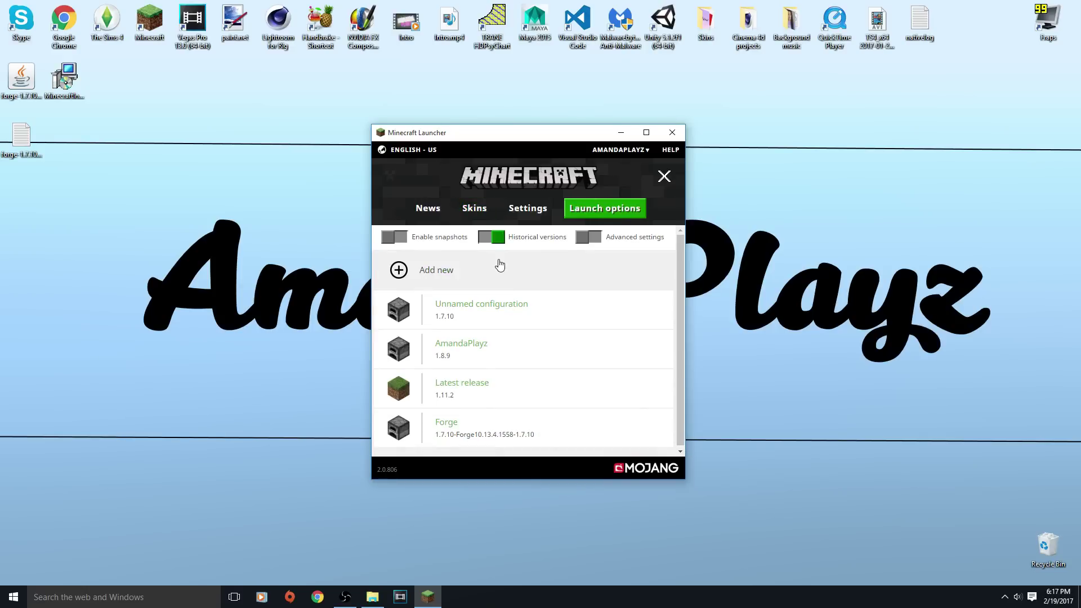
Add and save a new profile using release 1.7.10-Forge10.13.4.1558-1.7.10.
{"action": "left_click", "coordinate": [445, 269]}
{"action": "left_click", "coordinate": [532, 299]}
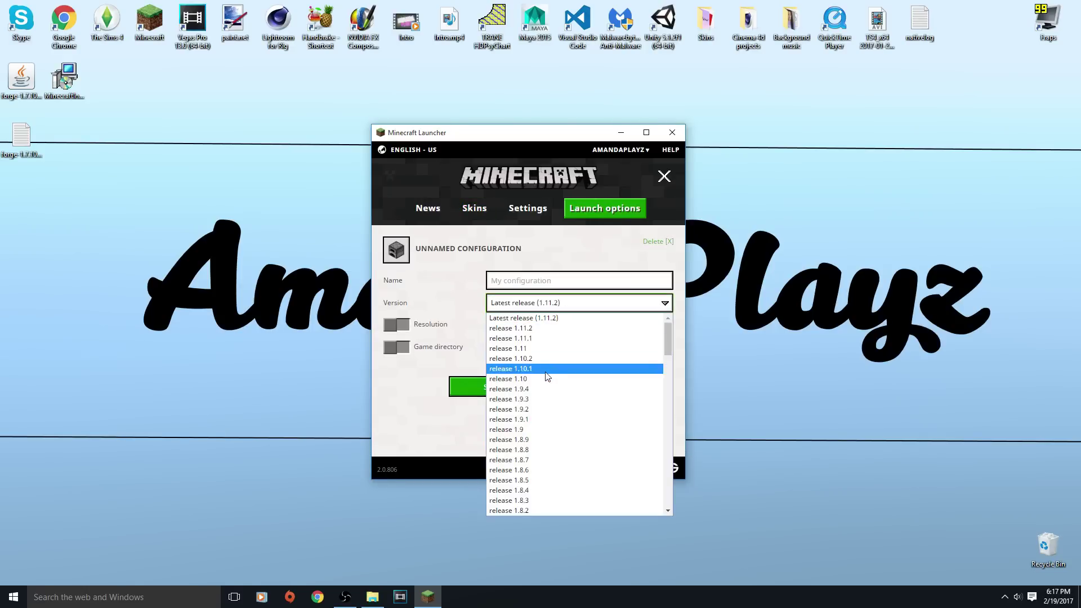
{"action": "scroll", "coordinate": [545, 372], "scroll_direction": "down", "scroll_amount": 10}
{"action": "scroll", "coordinate": [545, 372], "scroll_direction": "down", "scroll_amount": 5}
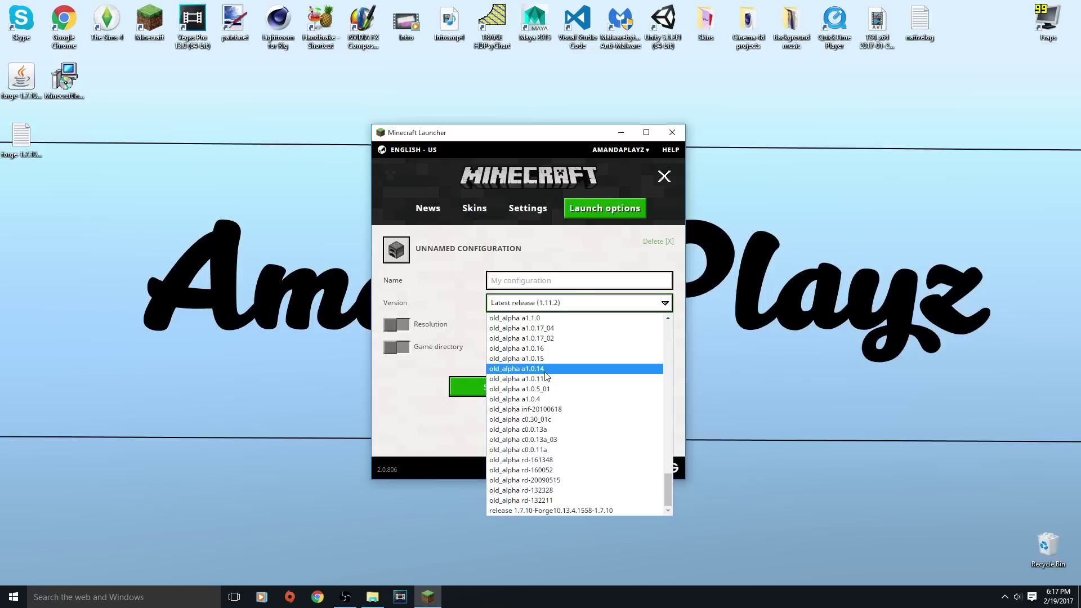
{"action": "left_click", "coordinate": [555, 510]}
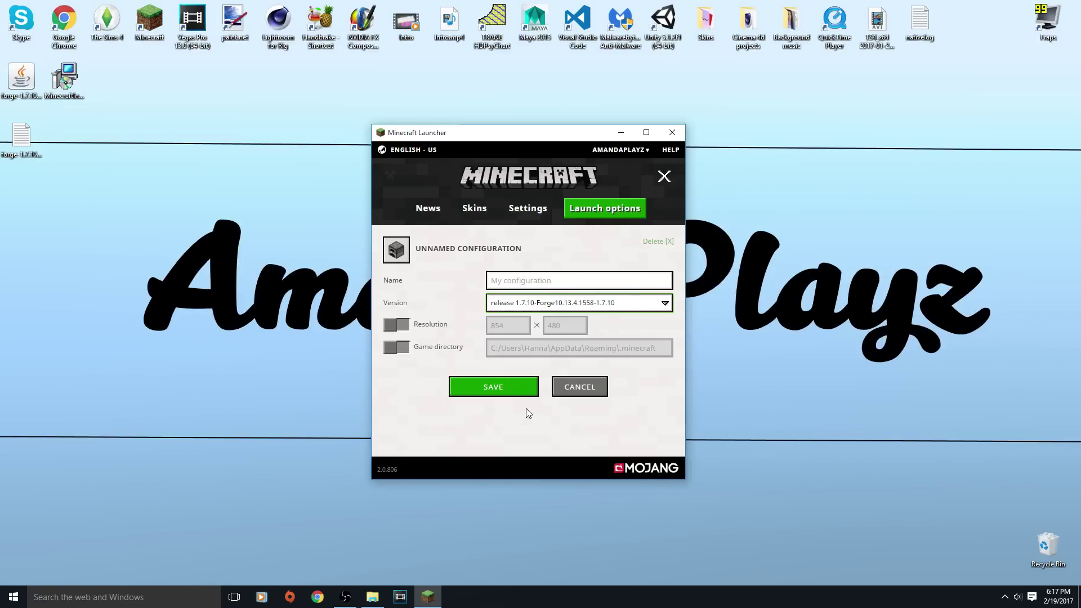
{"action": "left_click", "coordinate": [513, 395]}
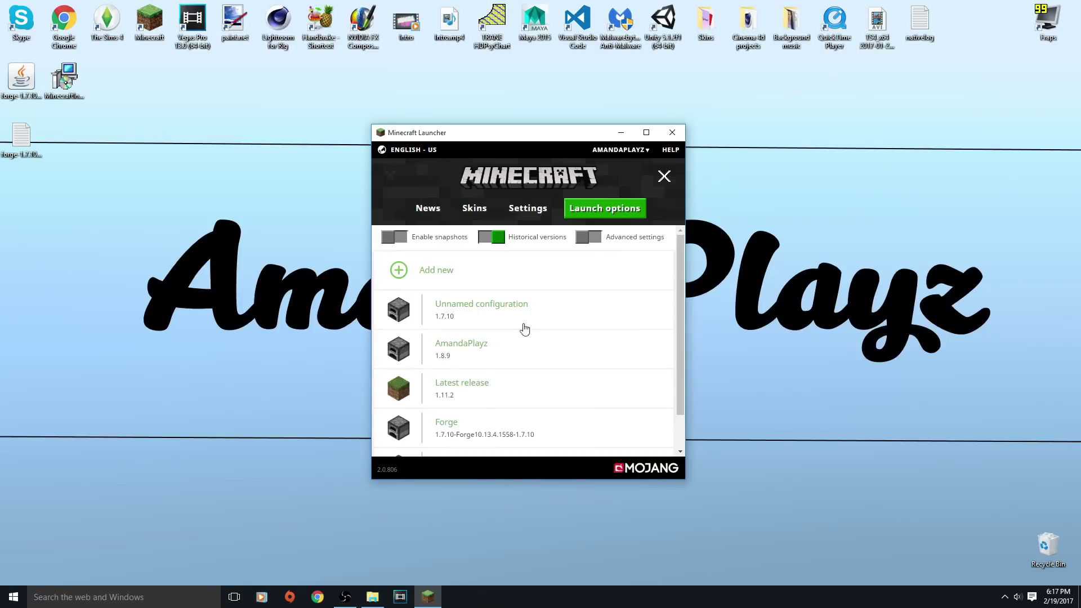
Select the 1.7.10 Forge profile beside PLAY and launch the game.
{"action": "left_click", "coordinate": [430, 208]}
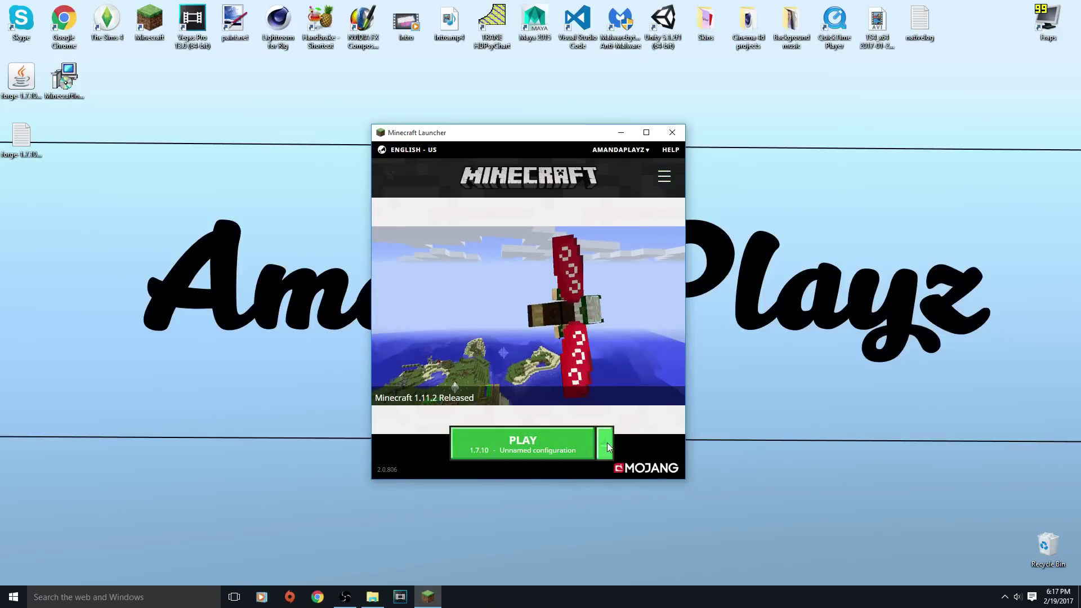
{"action": "left_click", "coordinate": [606, 442]}
{"action": "scroll", "coordinate": [557, 377], "scroll_direction": "down", "scroll_amount": 1}
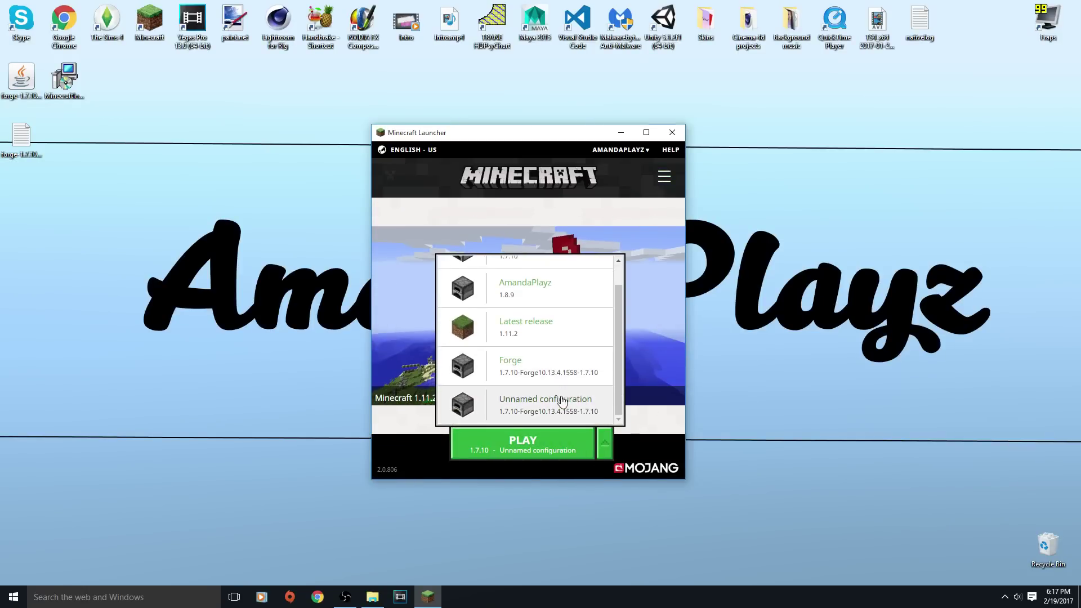
{"action": "left_click", "coordinate": [580, 375]}
{"action": "left_click", "coordinate": [539, 451]}
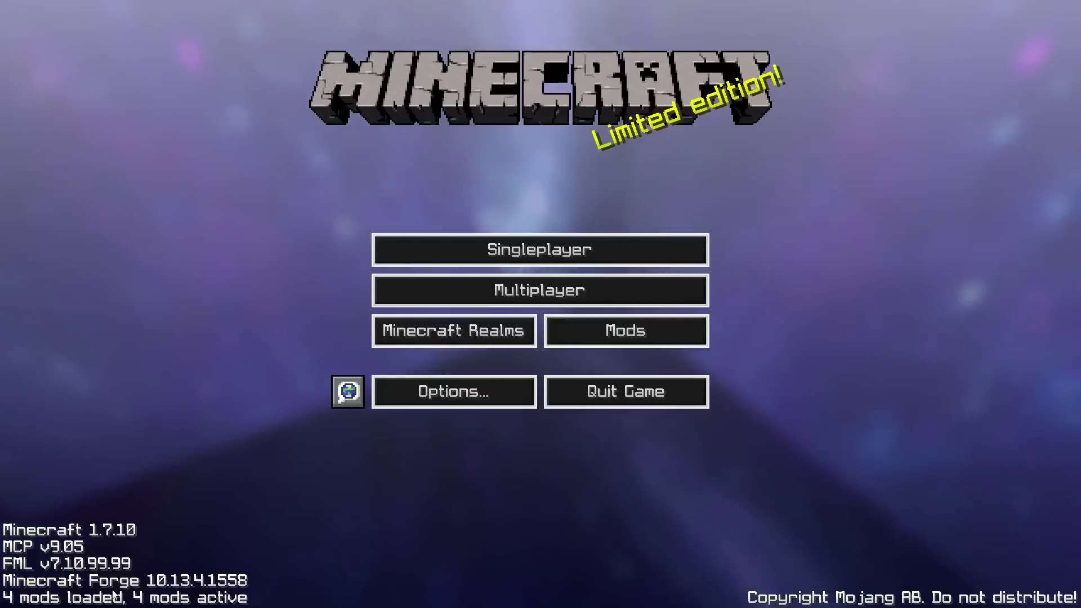
Check that Lucky Block 5.1.0 appears in the Mods list, then go to Singleplayer.
{"action": "left_click", "coordinate": [645, 321]}
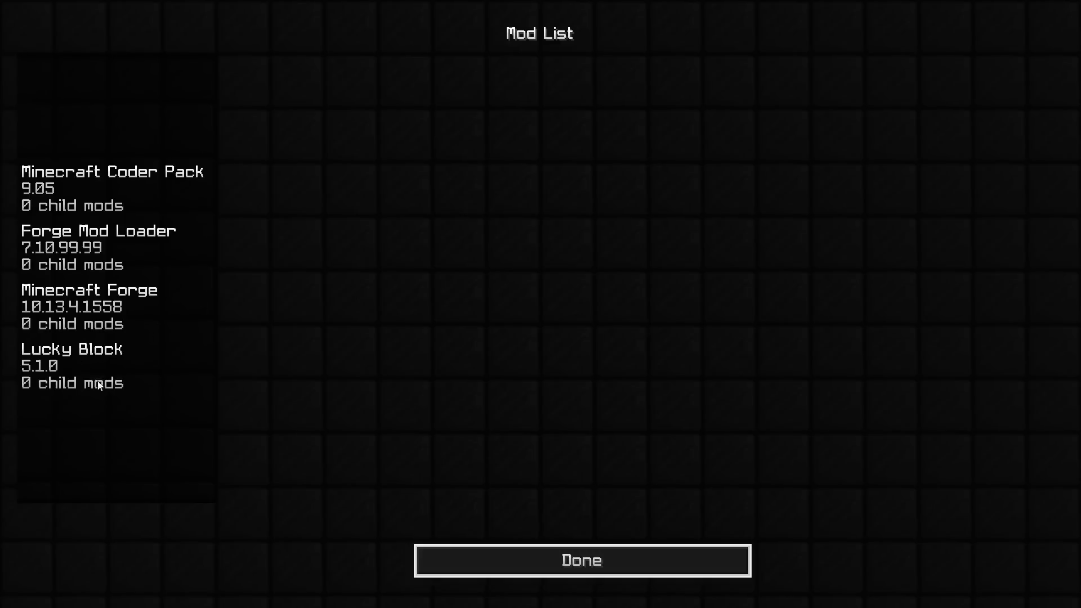
{"action": "left_click", "coordinate": [572, 555]}
{"action": "left_click", "coordinate": [575, 257]}
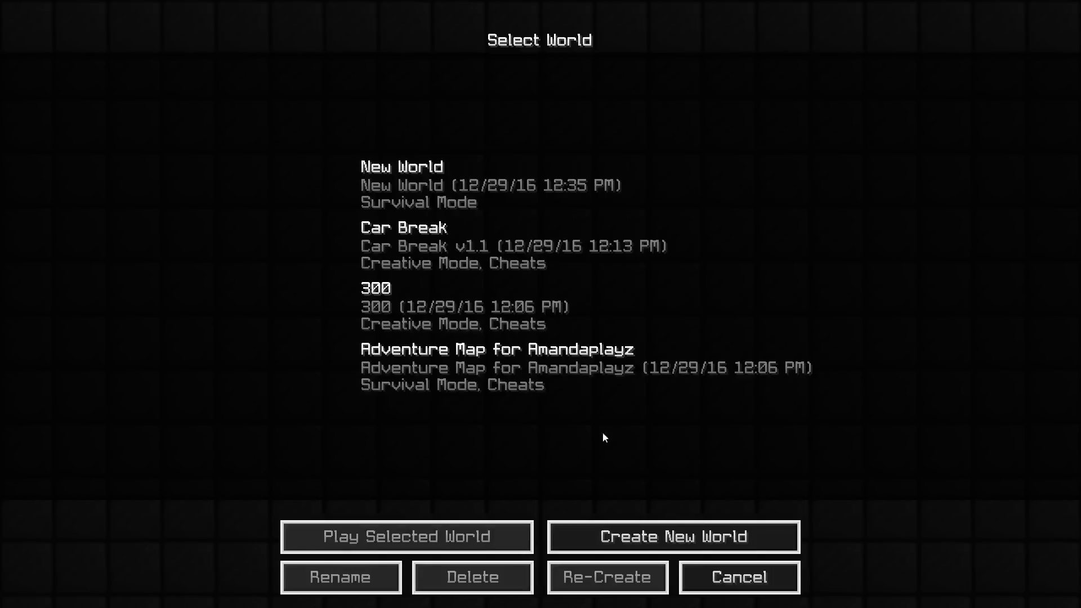
Create a new Creative-mode world named Youtube.
{"action": "left_click", "coordinate": [646, 532]}
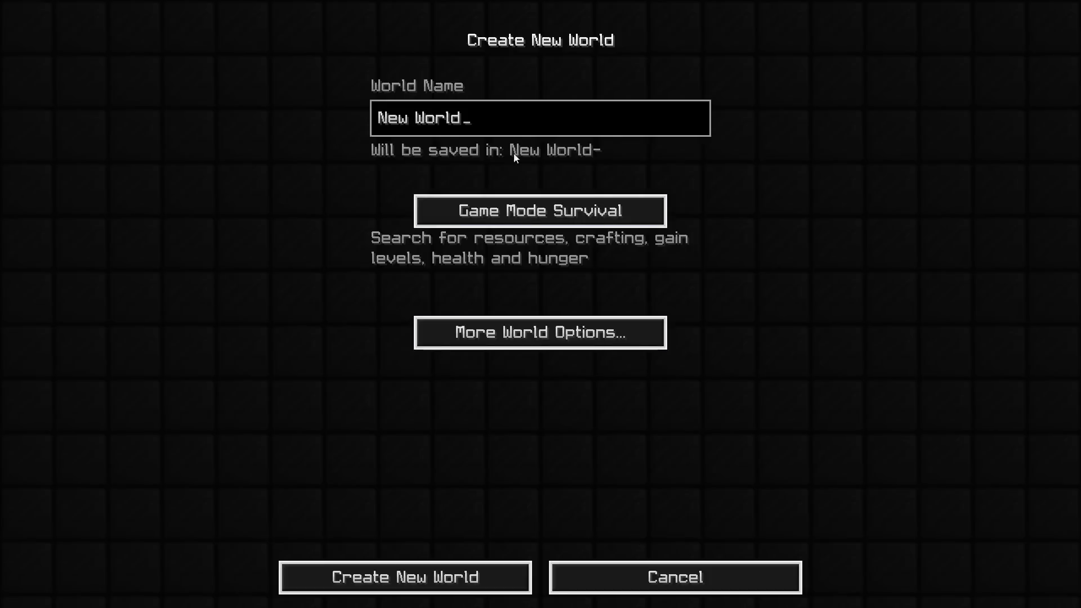
{"action": "left_click", "coordinate": [539, 204]}
{"action": "left_click", "coordinate": [552, 200]}
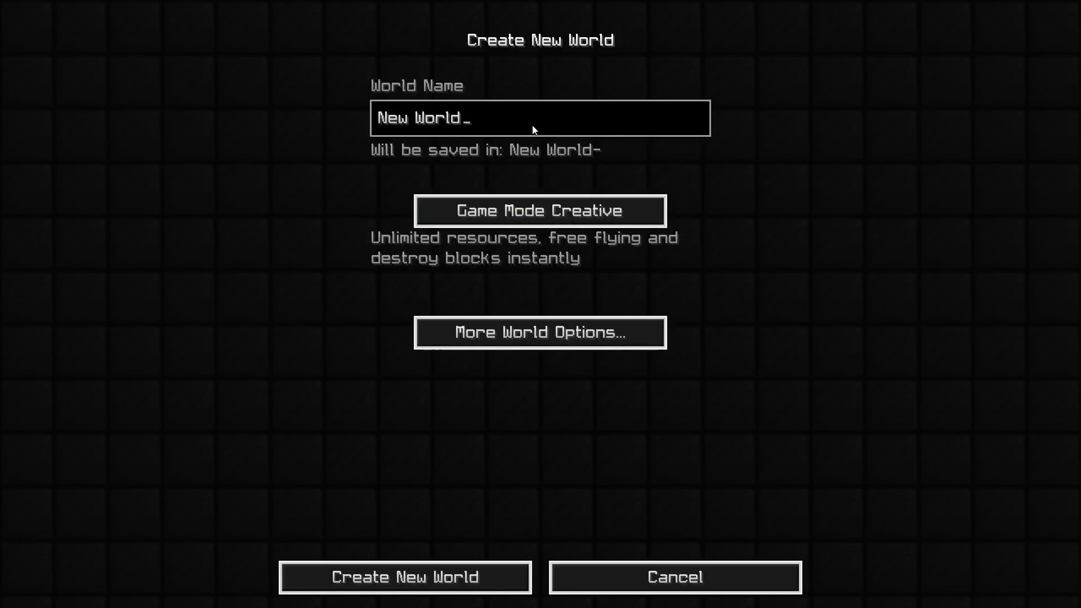
{"action": "key", "text": "BackSpace"}
{"action": "key", "text": "BackSpace"}
{"action": "key", "text": "BackSpace"}
{"action": "key", "text": "BackSpace"}
{"action": "key", "text": "BackSpace"}
{"action": "key", "text": "BackSpace"}
{"action": "key", "text": "BackSpace"}
{"action": "key", "text": "BackSpace"}
{"action": "key", "text": "BackSpace"}
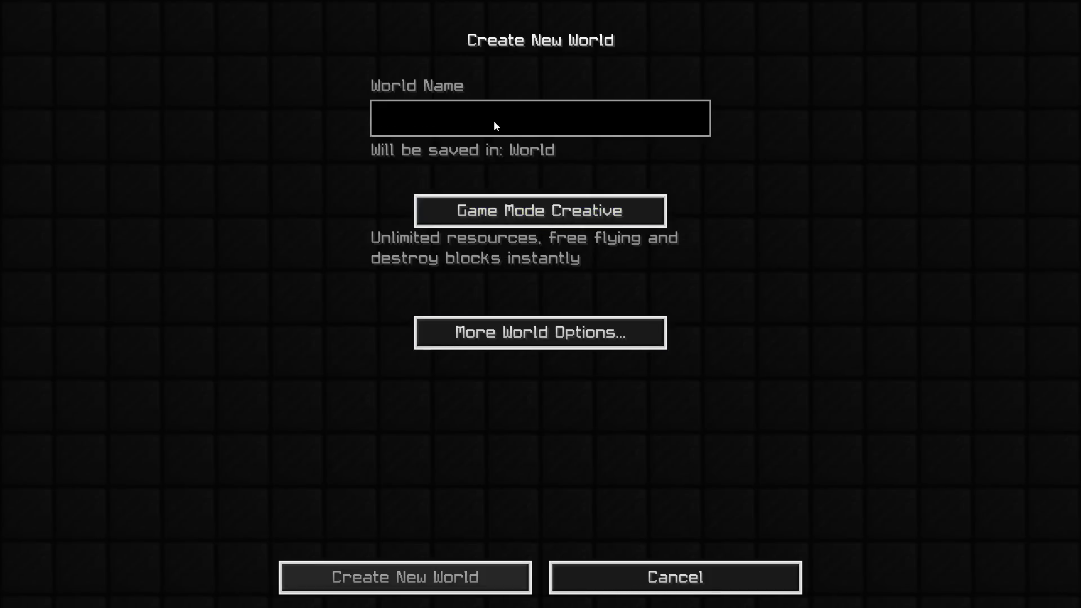
{"action": "type", "text": "Youtube"}
{"action": "key", "text": "Return"}
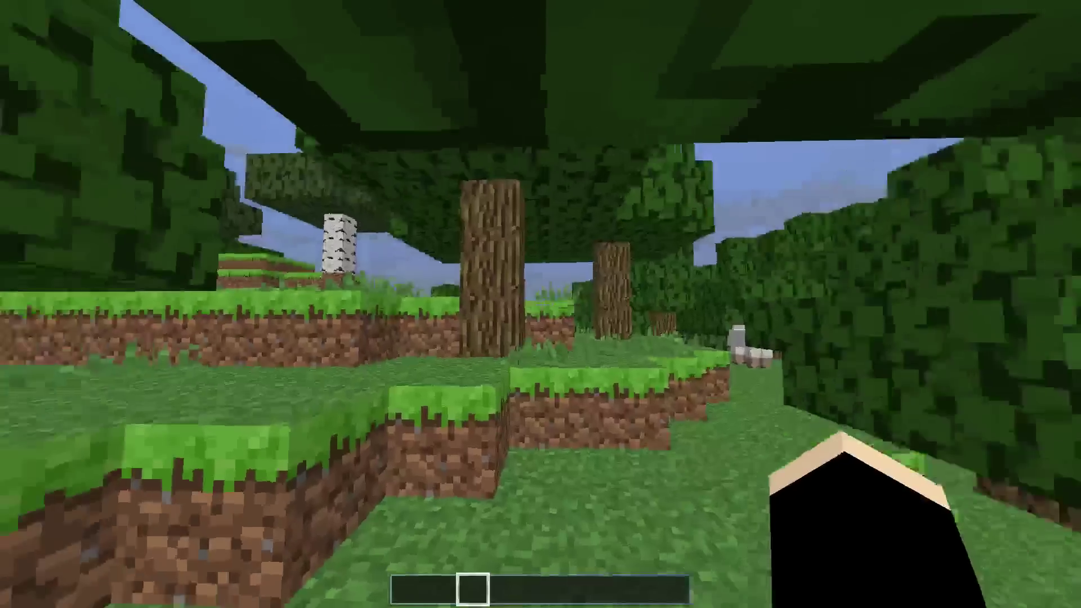
Fly forward over the forest and briefly check the game options menu.
{"action": "key", "text": "w"}
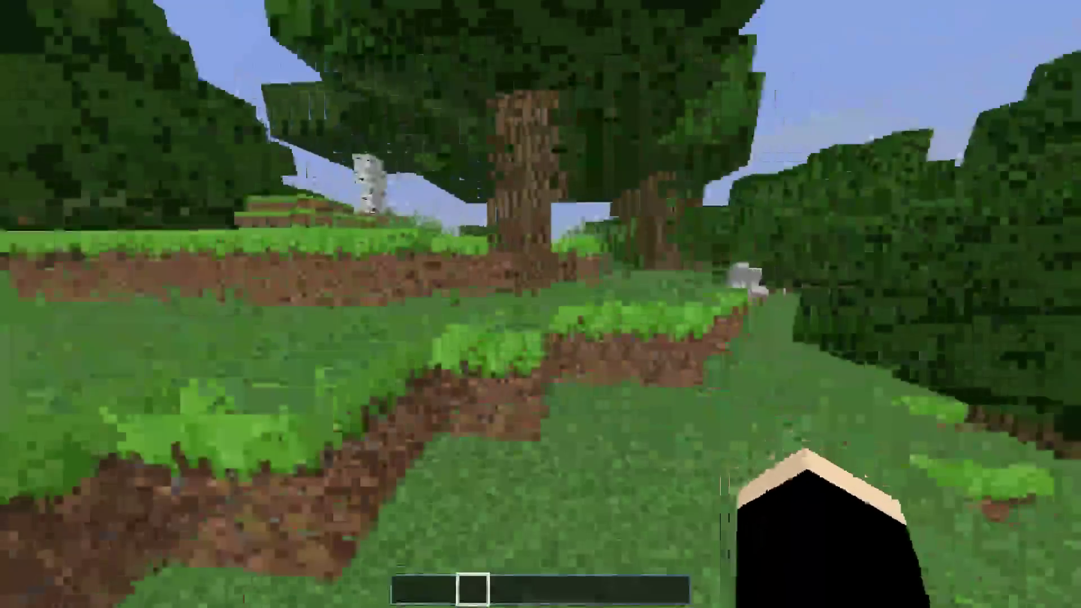
{"action": "key", "text": "w"}
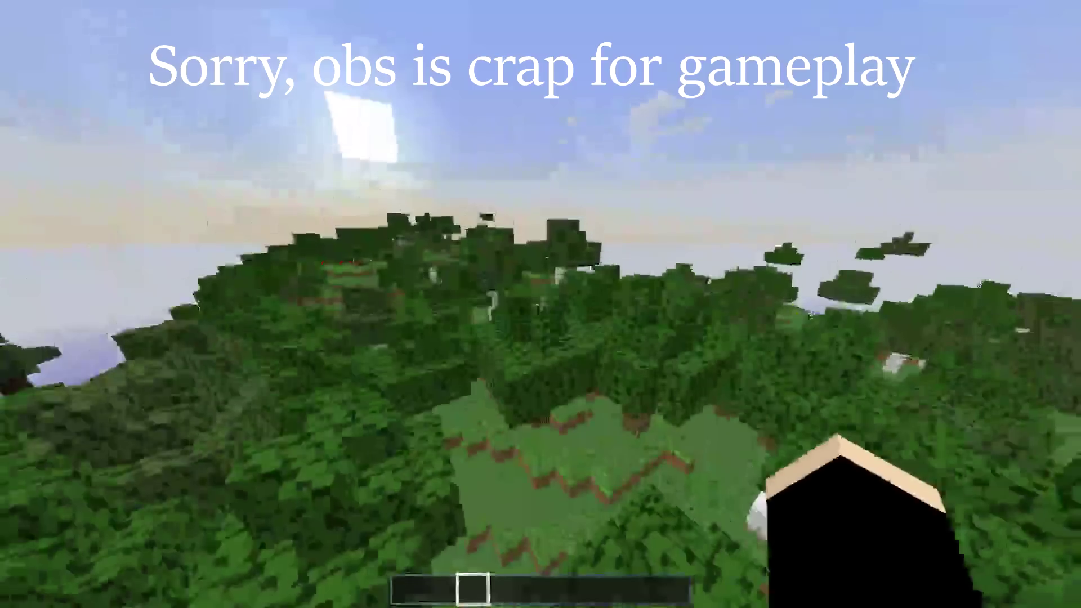
{"action": "key", "text": "Escape"}
{"action": "left_click", "coordinate": [439, 307]}
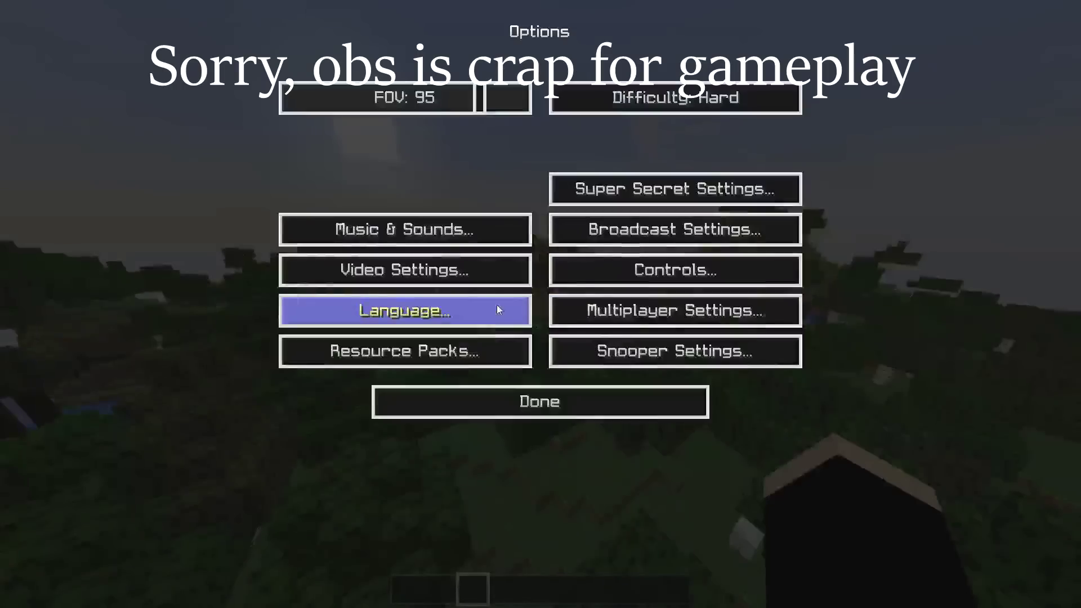
{"action": "left_click", "coordinate": [571, 413]}
{"action": "left_click", "coordinate": [615, 181]}
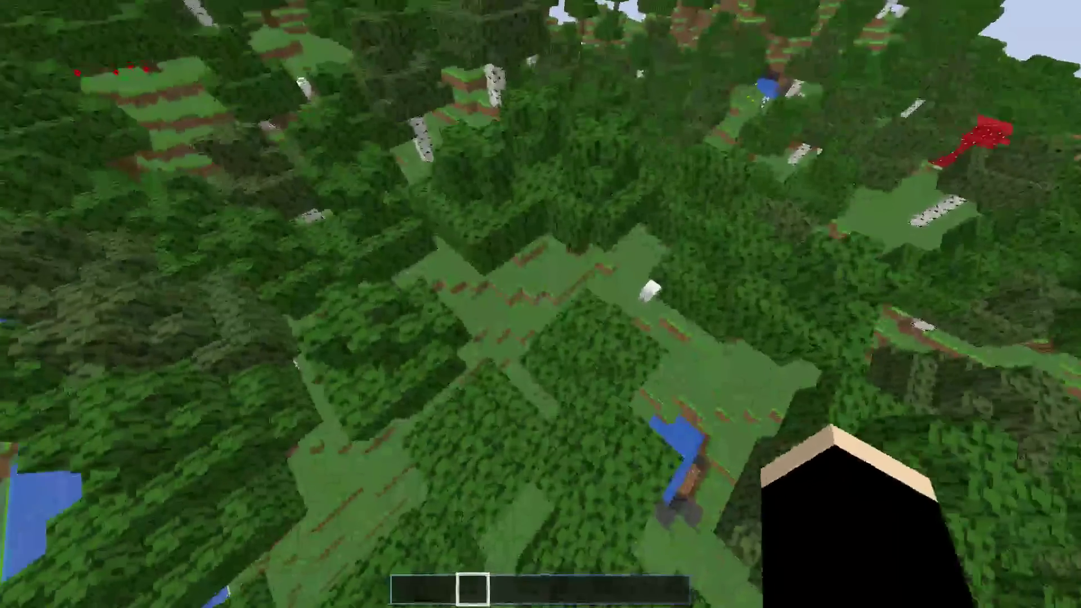
Search 'lucky' and put the Lucky, Very Lucky and Unlucky Blocks in hotbar slots 1–3.
{"action": "key", "text": "e"}
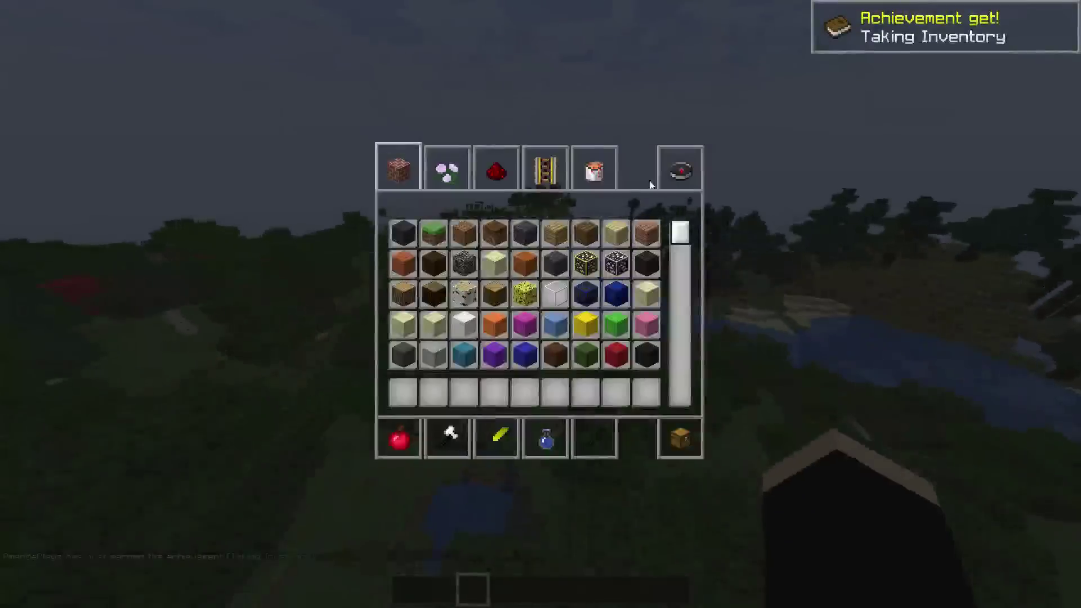
{"action": "left_click", "coordinate": [682, 164]}
{"action": "type", "text": "lucky"}
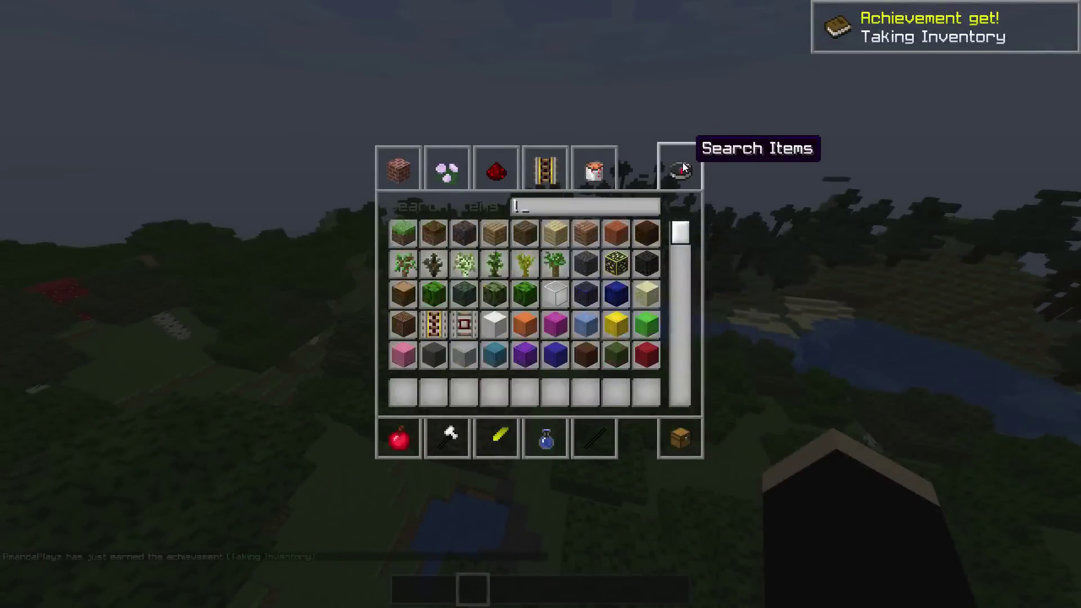
{"action": "left_click", "coordinate": [403, 233]}
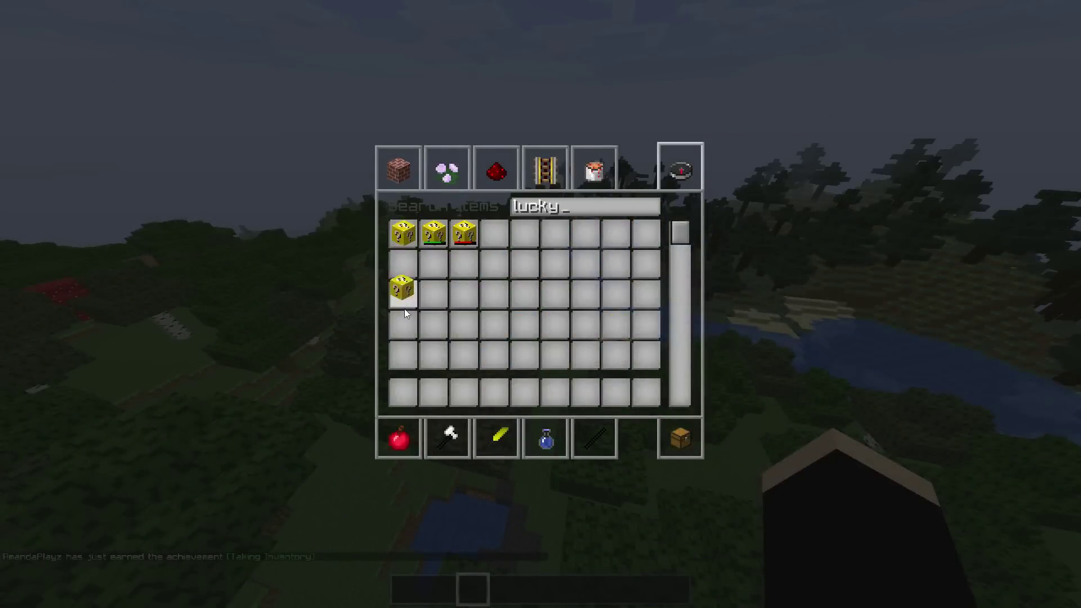
{"action": "left_click", "coordinate": [403, 392]}
{"action": "left_click", "coordinate": [434, 234]}
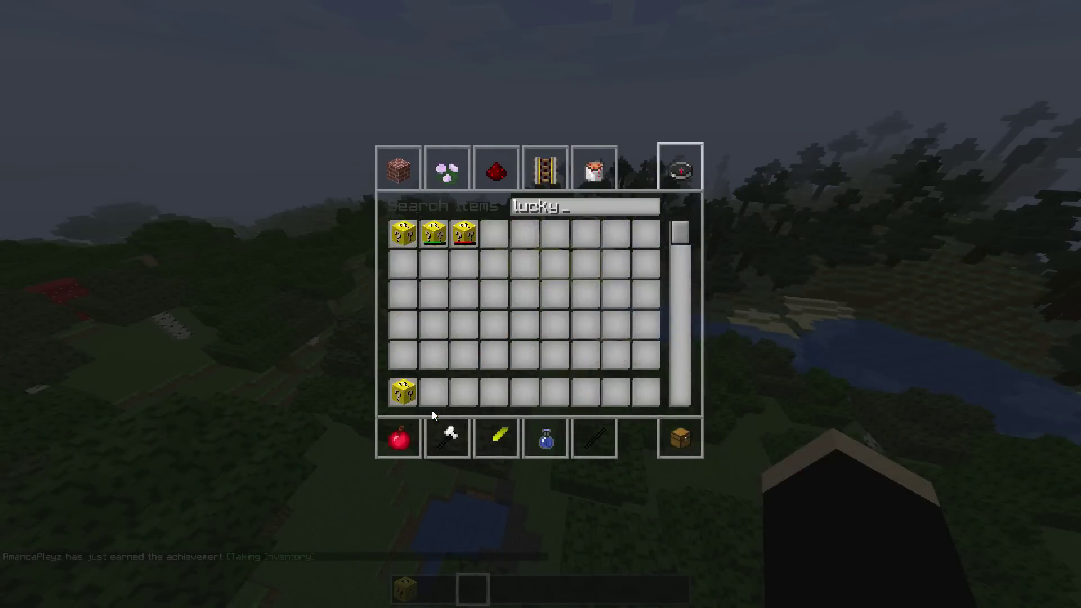
{"action": "left_click", "coordinate": [443, 322]}
{"action": "left_click", "coordinate": [433, 233]}
{"action": "left_click", "coordinate": [434, 391]}
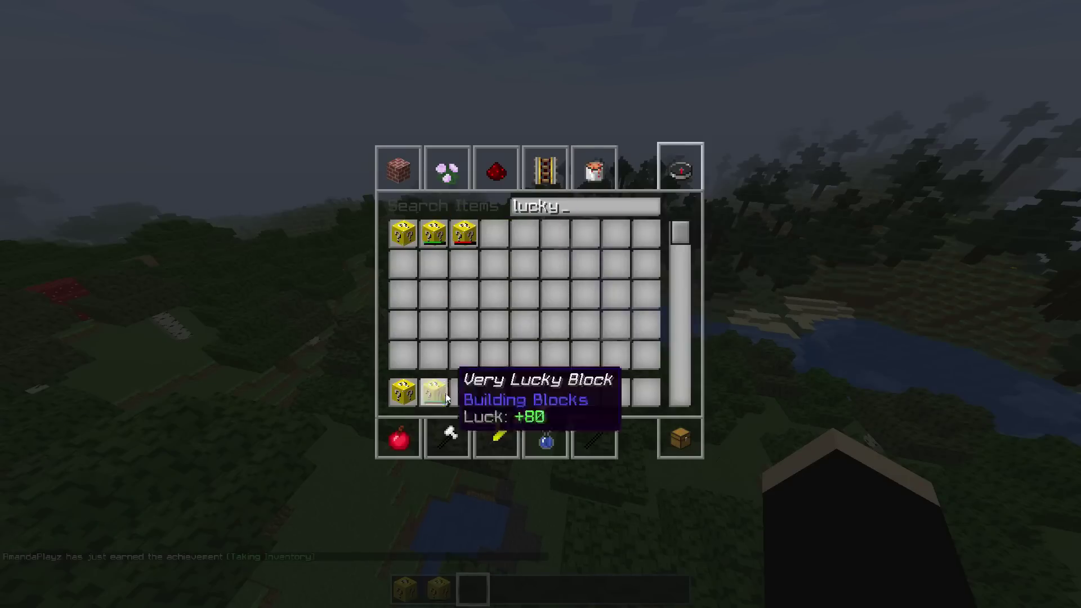
{"action": "left_click", "coordinate": [464, 233]}
{"action": "left_click", "coordinate": [466, 393]}
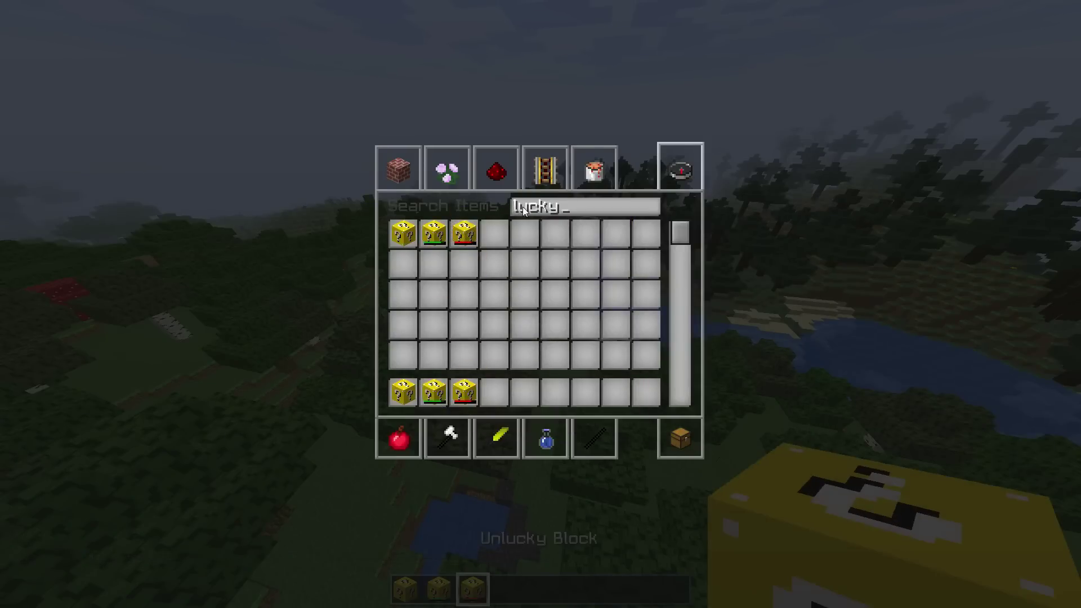
{"action": "key", "text": "e"}
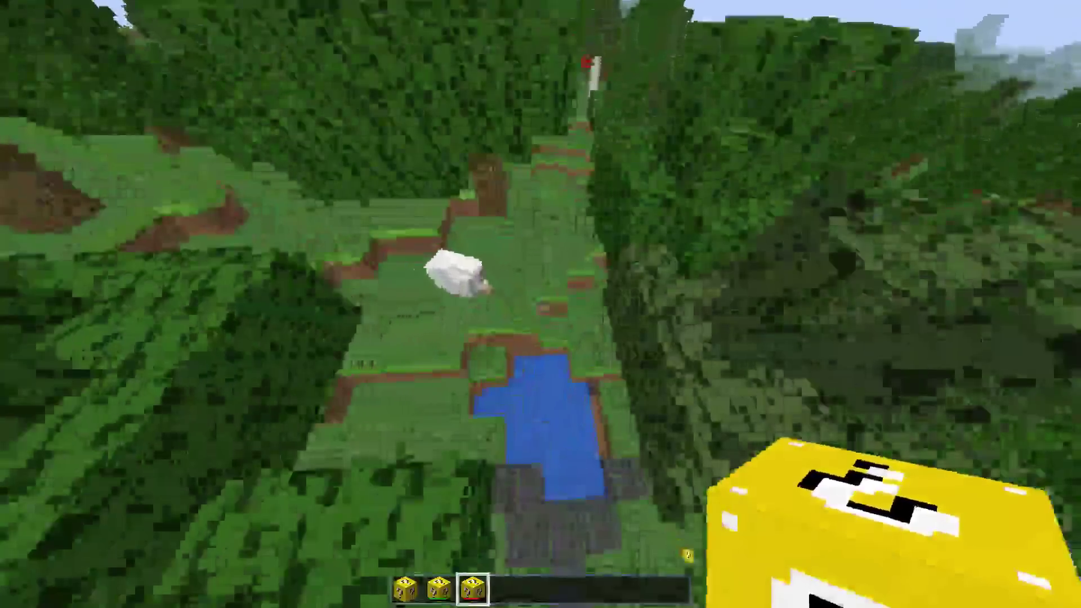
Place Lucky Blocks on the ground beside the pond.
{"action": "key", "text": "2"}
{"action": "key", "text": "1"}
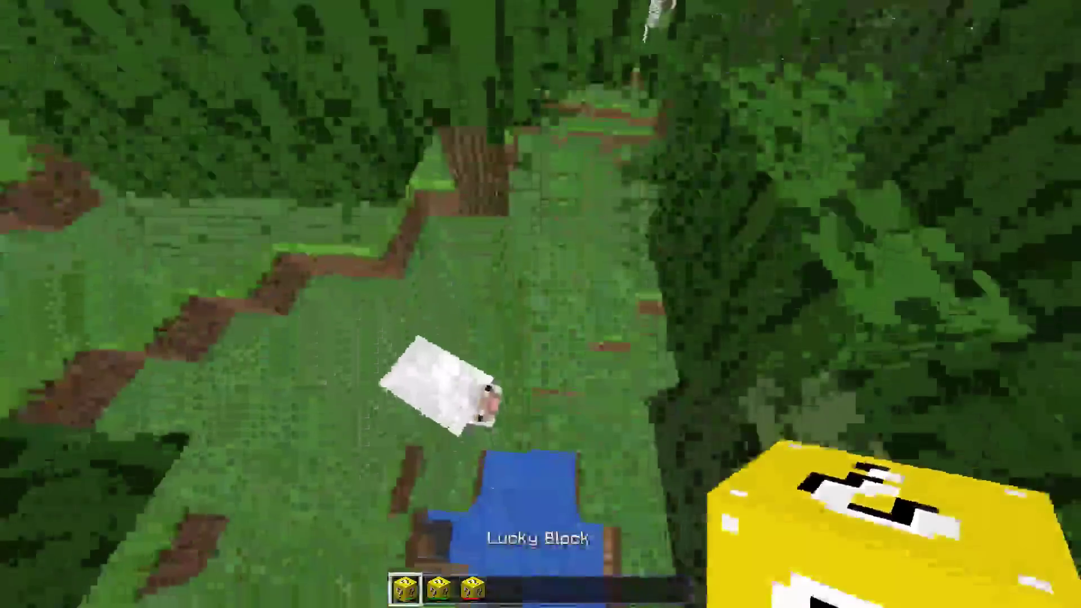
{"action": "right_click", "coordinate": [541, 304]}
{"action": "right_click", "coordinate": [540, 304]}
{"action": "right_click", "coordinate": [540, 304]}
Add a Redstone Torch from the creative inventory to hotbar slot 4.
{"action": "key", "text": "2"}
{"action": "key", "text": "e"}
{"action": "left_click", "coordinate": [646, 233]}
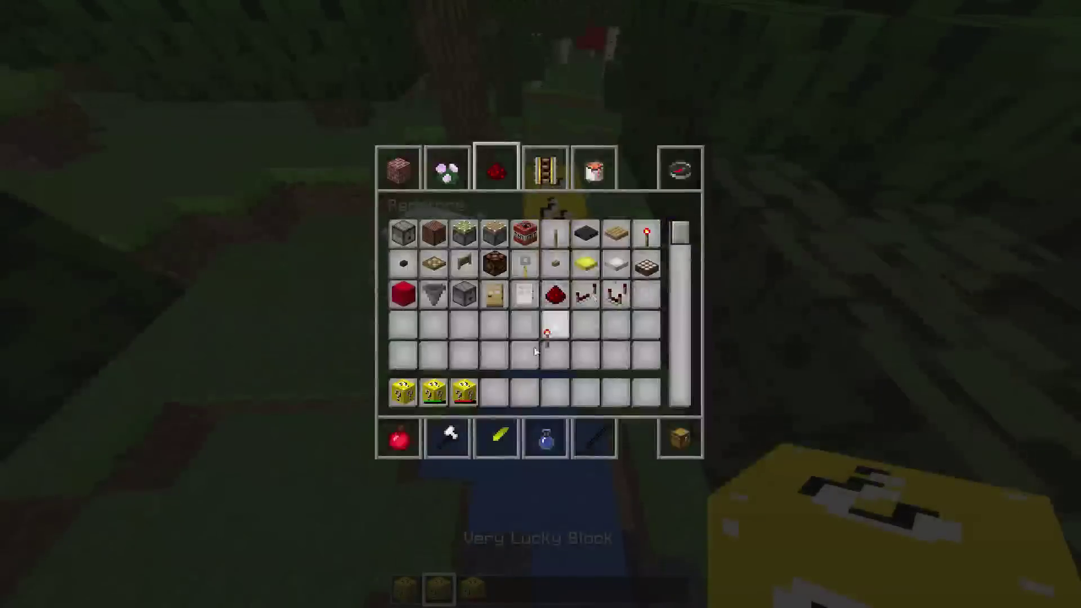
{"action": "left_click", "coordinate": [504, 385]}
{"action": "left_click", "coordinate": [545, 167]}
{"action": "key", "text": "e"}
Place a redstone torch by the stacked lucky blocks to set them off.
{"action": "key", "text": "4"}
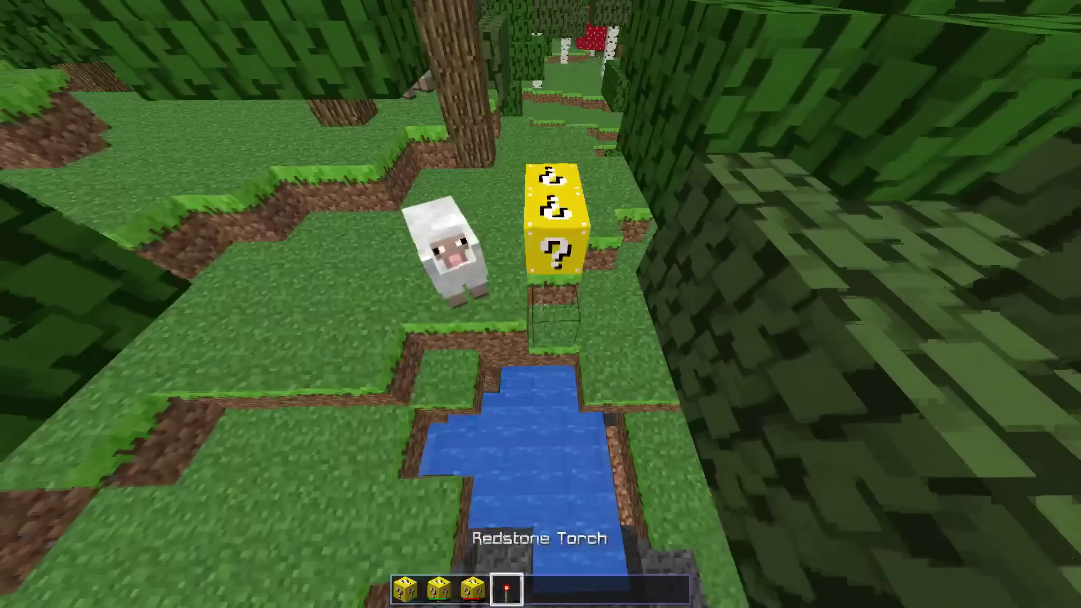
{"action": "key", "text": "3"}
{"action": "key", "text": "4"}
{"action": "right_click", "coordinate": [540, 304]}
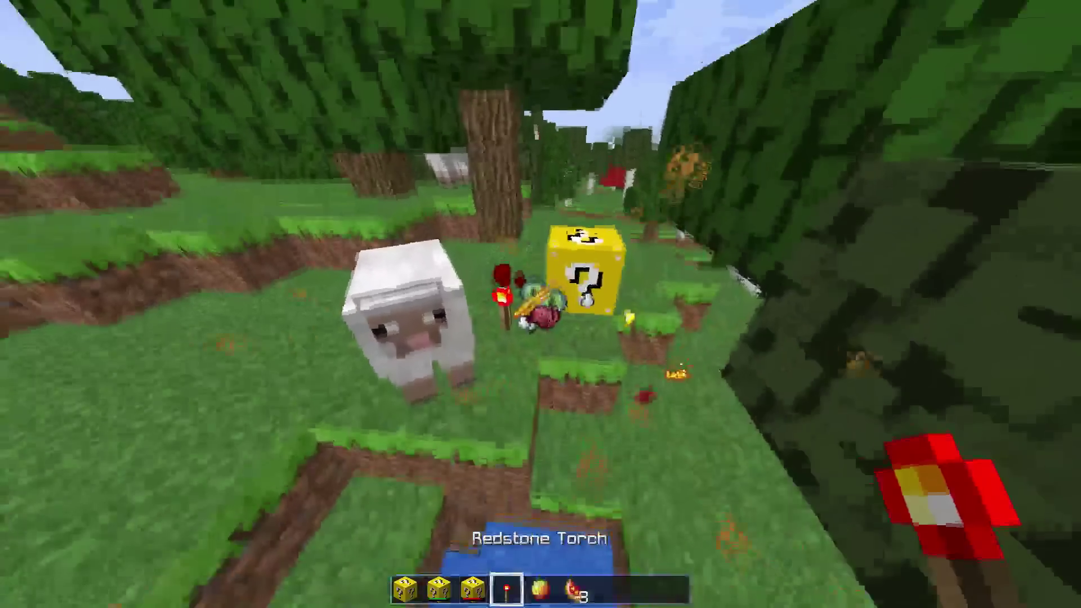
Place an Unlucky Block and trigger it with a redstone torch.
{"action": "key", "text": "3"}
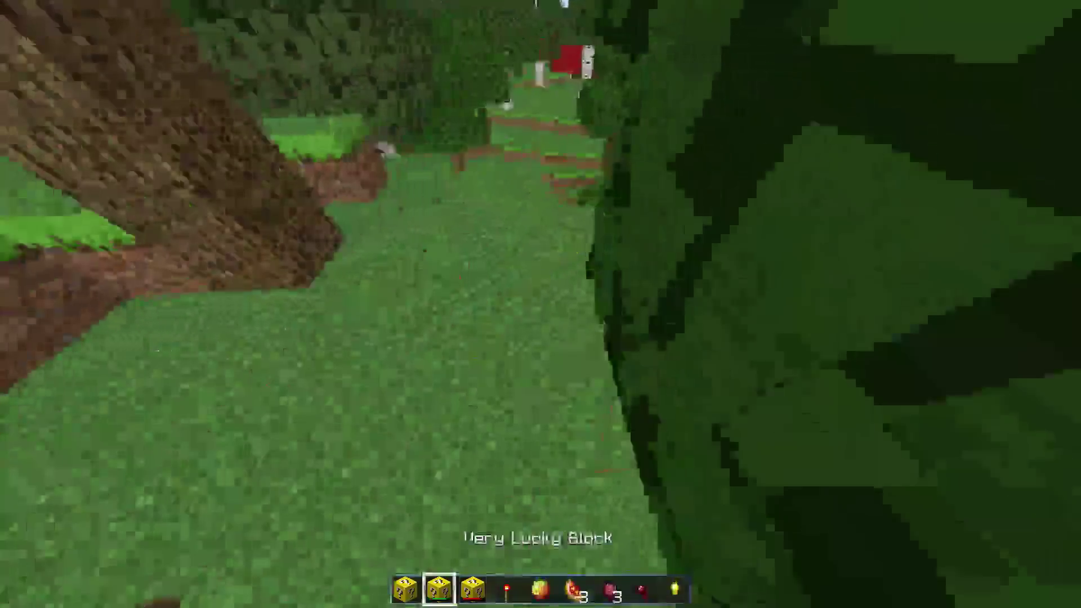
{"action": "right_click", "coordinate": [541, 304]}
{"action": "key", "text": "4"}
{"action": "right_click", "coordinate": [541, 304]}
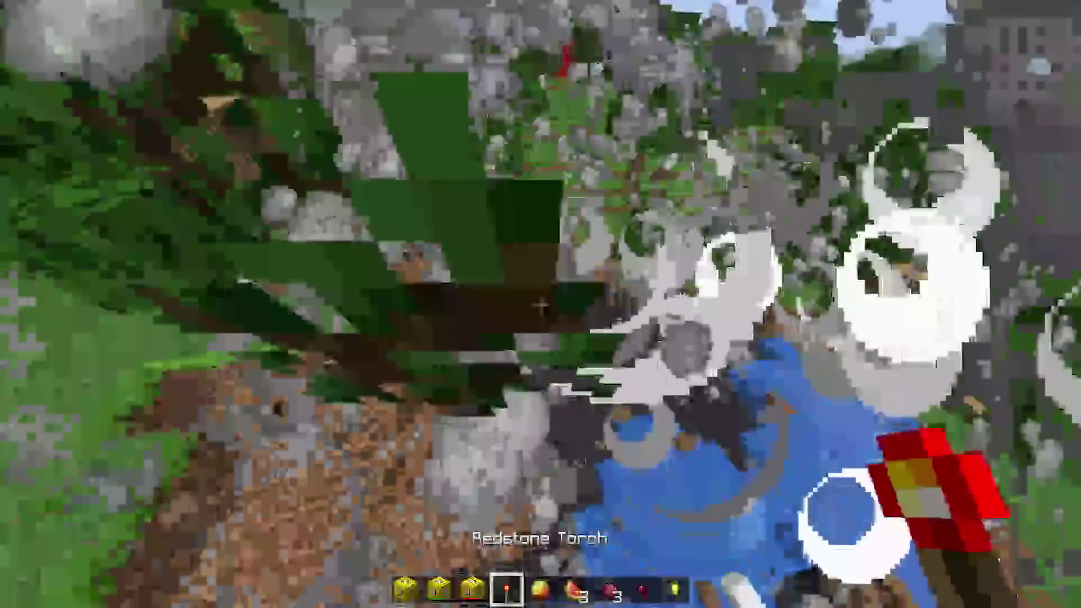
Inspect the results in third-person view, then return to first person.
{"action": "key", "text": "3"}
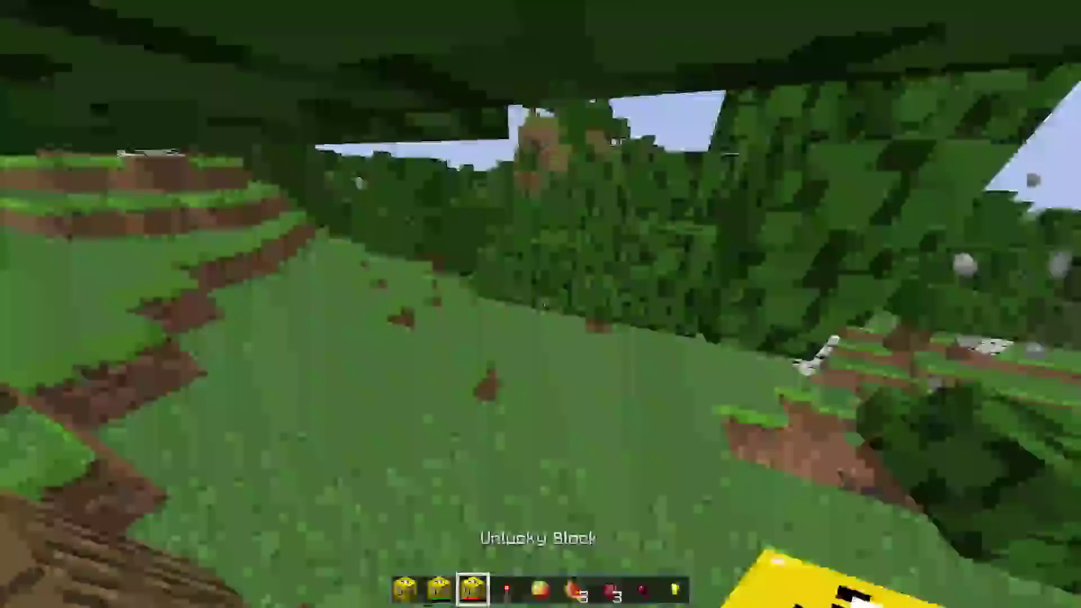
{"action": "key", "text": "F5"}
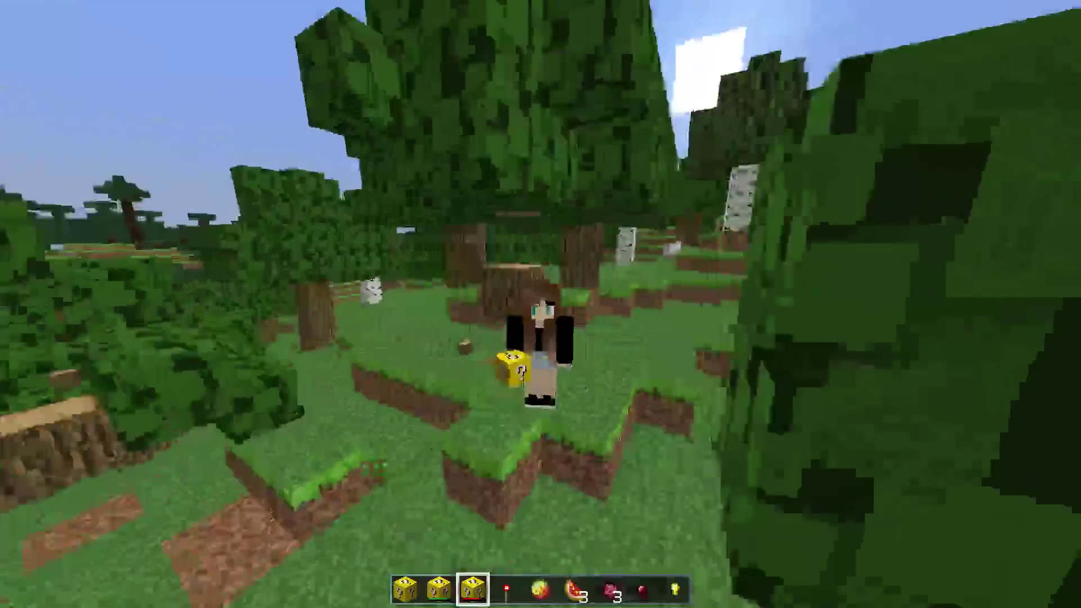
{"action": "key", "text": "F5"}
{"action": "scroll", "coordinate": [541, 304], "scroll_direction": "down", "scroll_amount": 4}
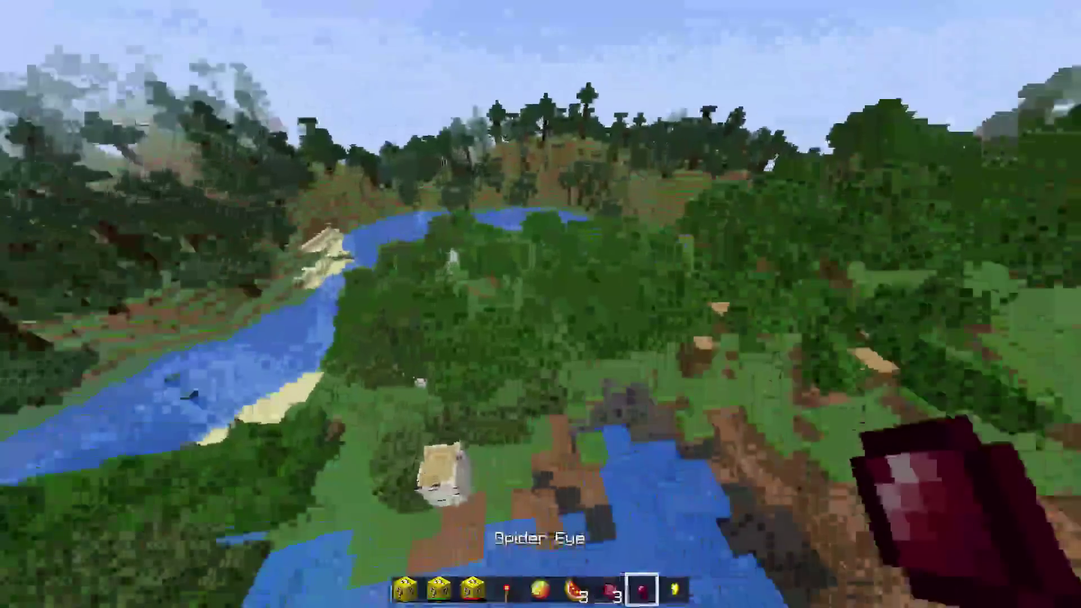
{"action": "scroll", "coordinate": [540, 304], "scroll_direction": "down", "scroll_amount": 1}
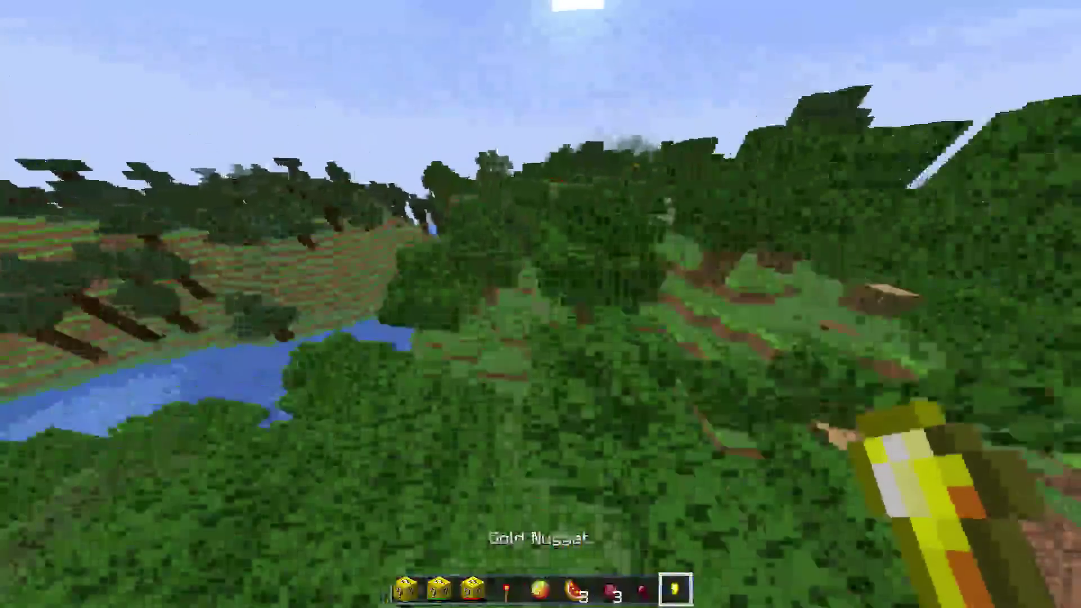